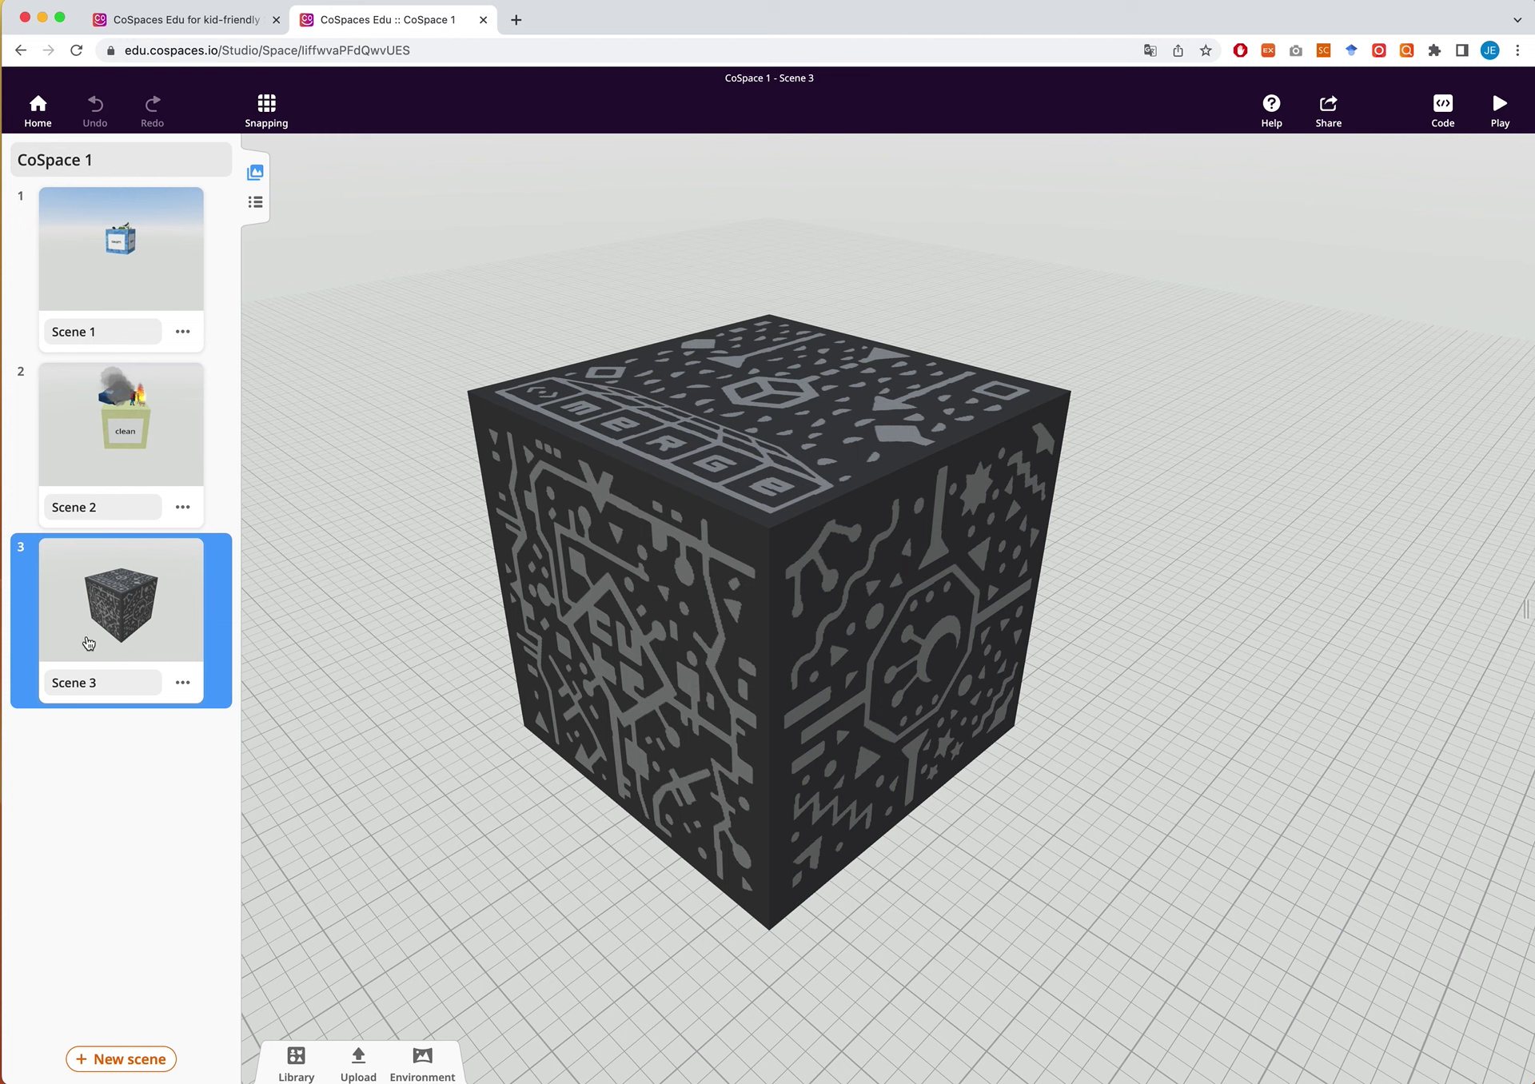
Move Scene 3 to the first position in the scene list
left_click(103, 681)
left_click_drag(108, 622, 192, 216)
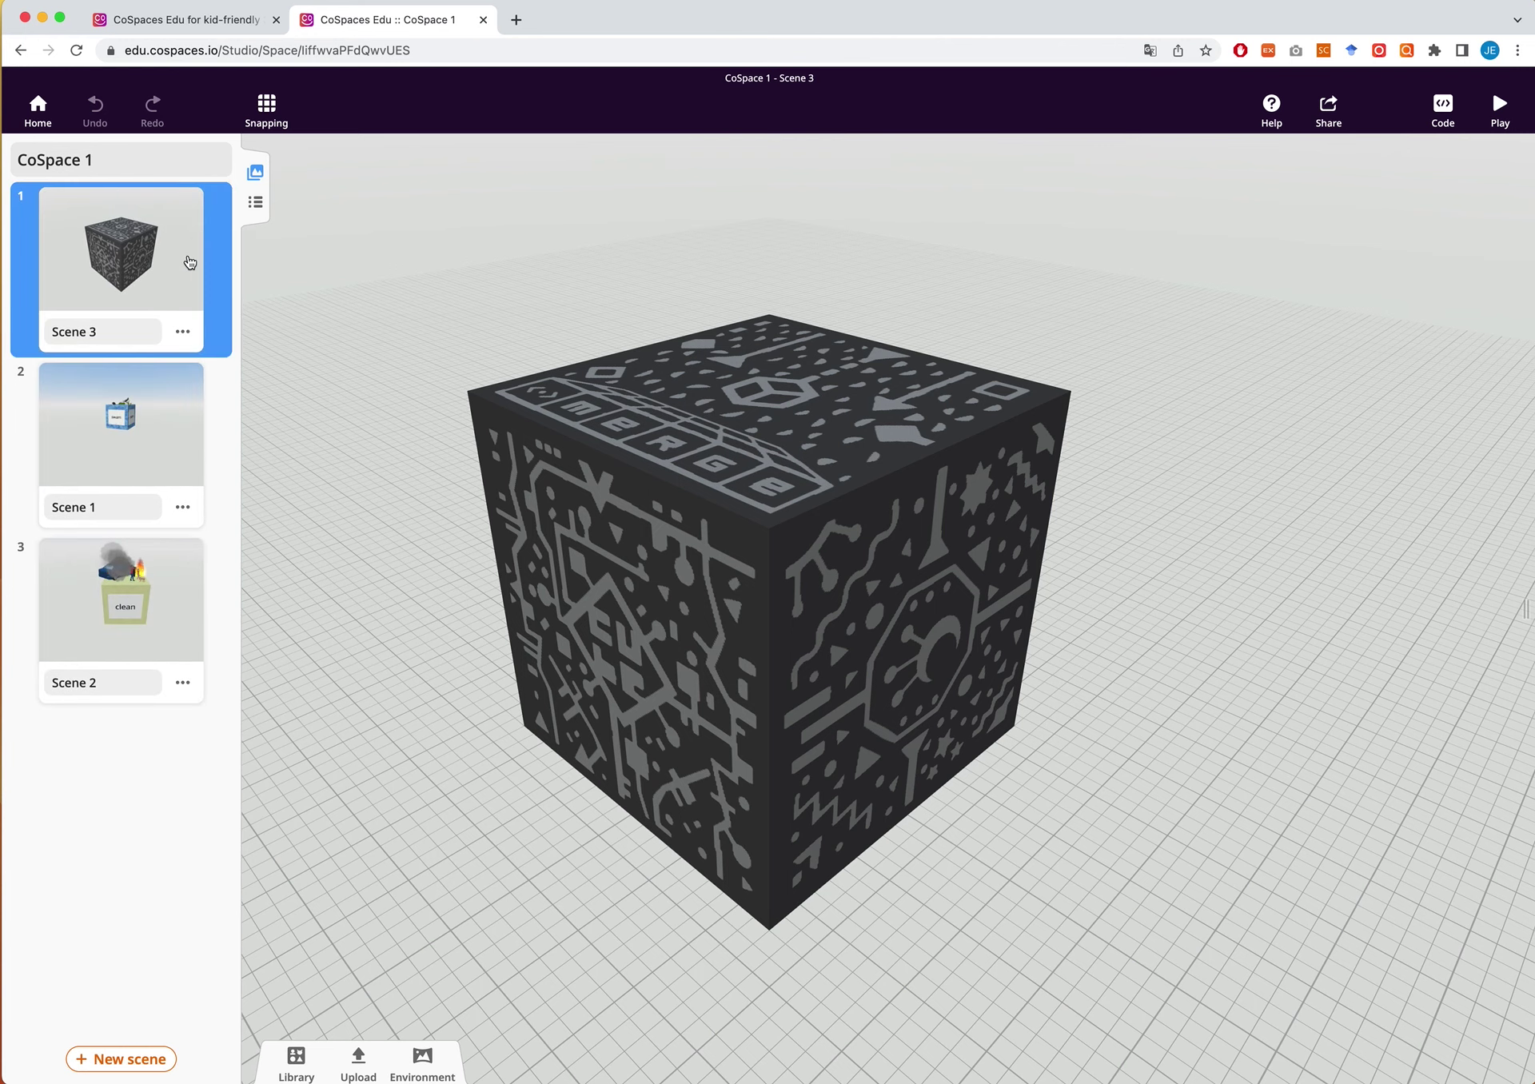
scroll(463, 631, "down", 5)
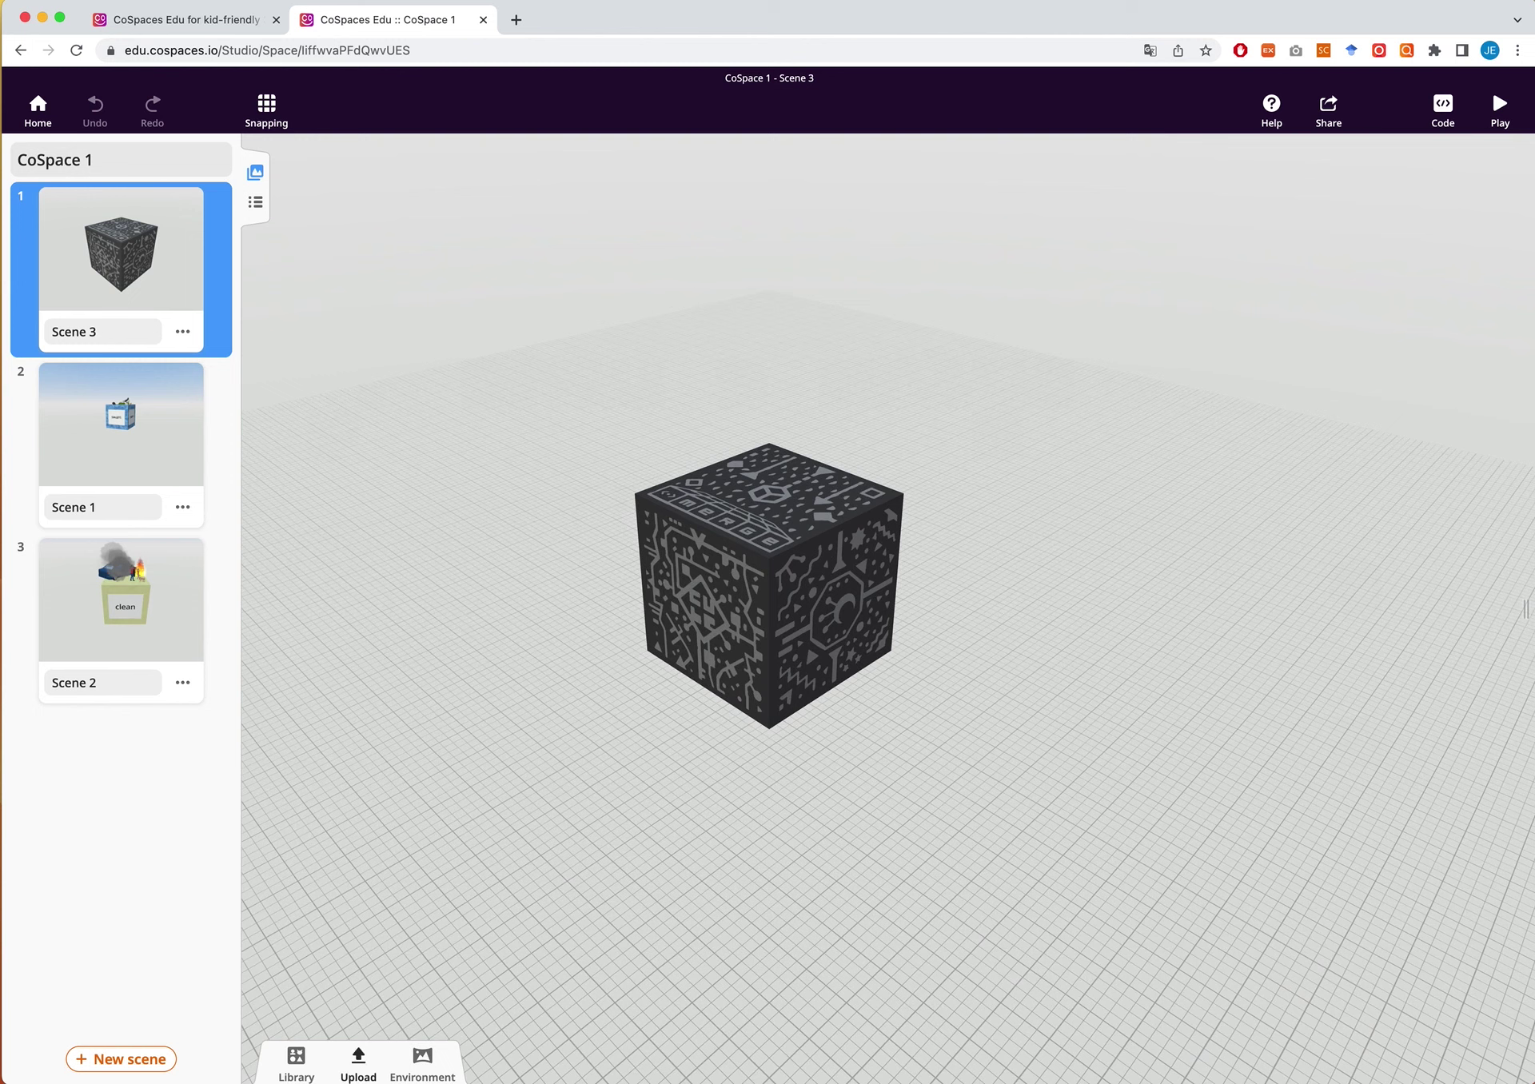
Try the snow, bubbles and rain effects on the Scene 3 environment, and reset the effect to none
left_click(309, 1069)
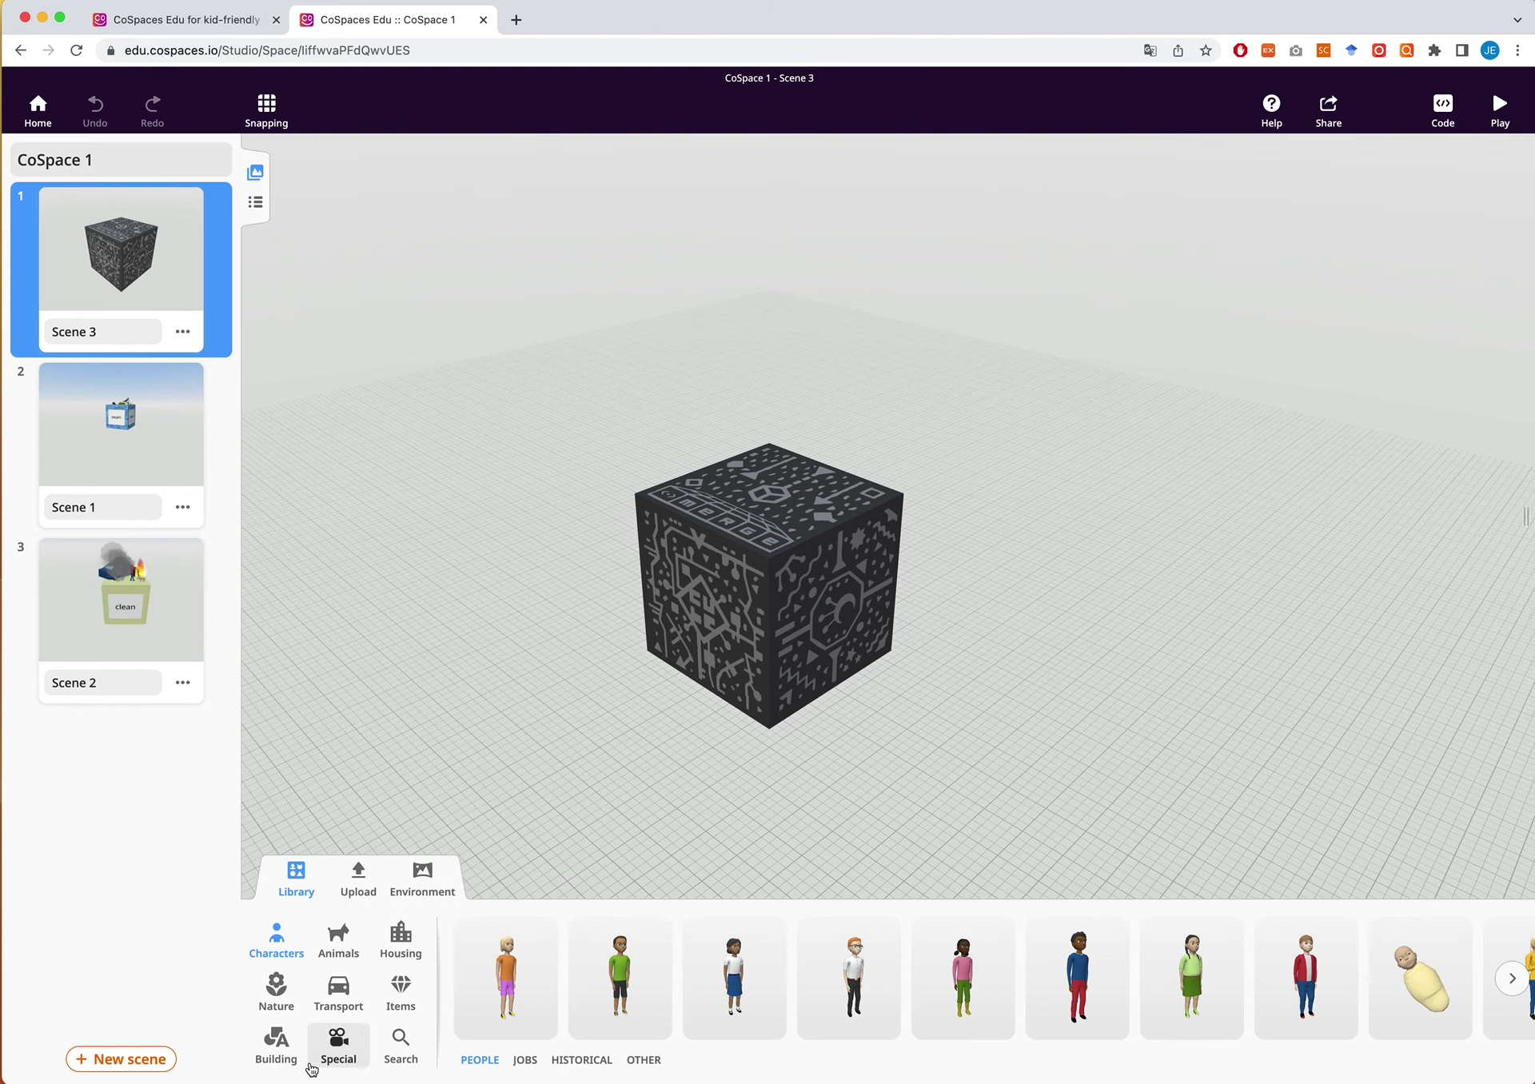
left_click(424, 882)
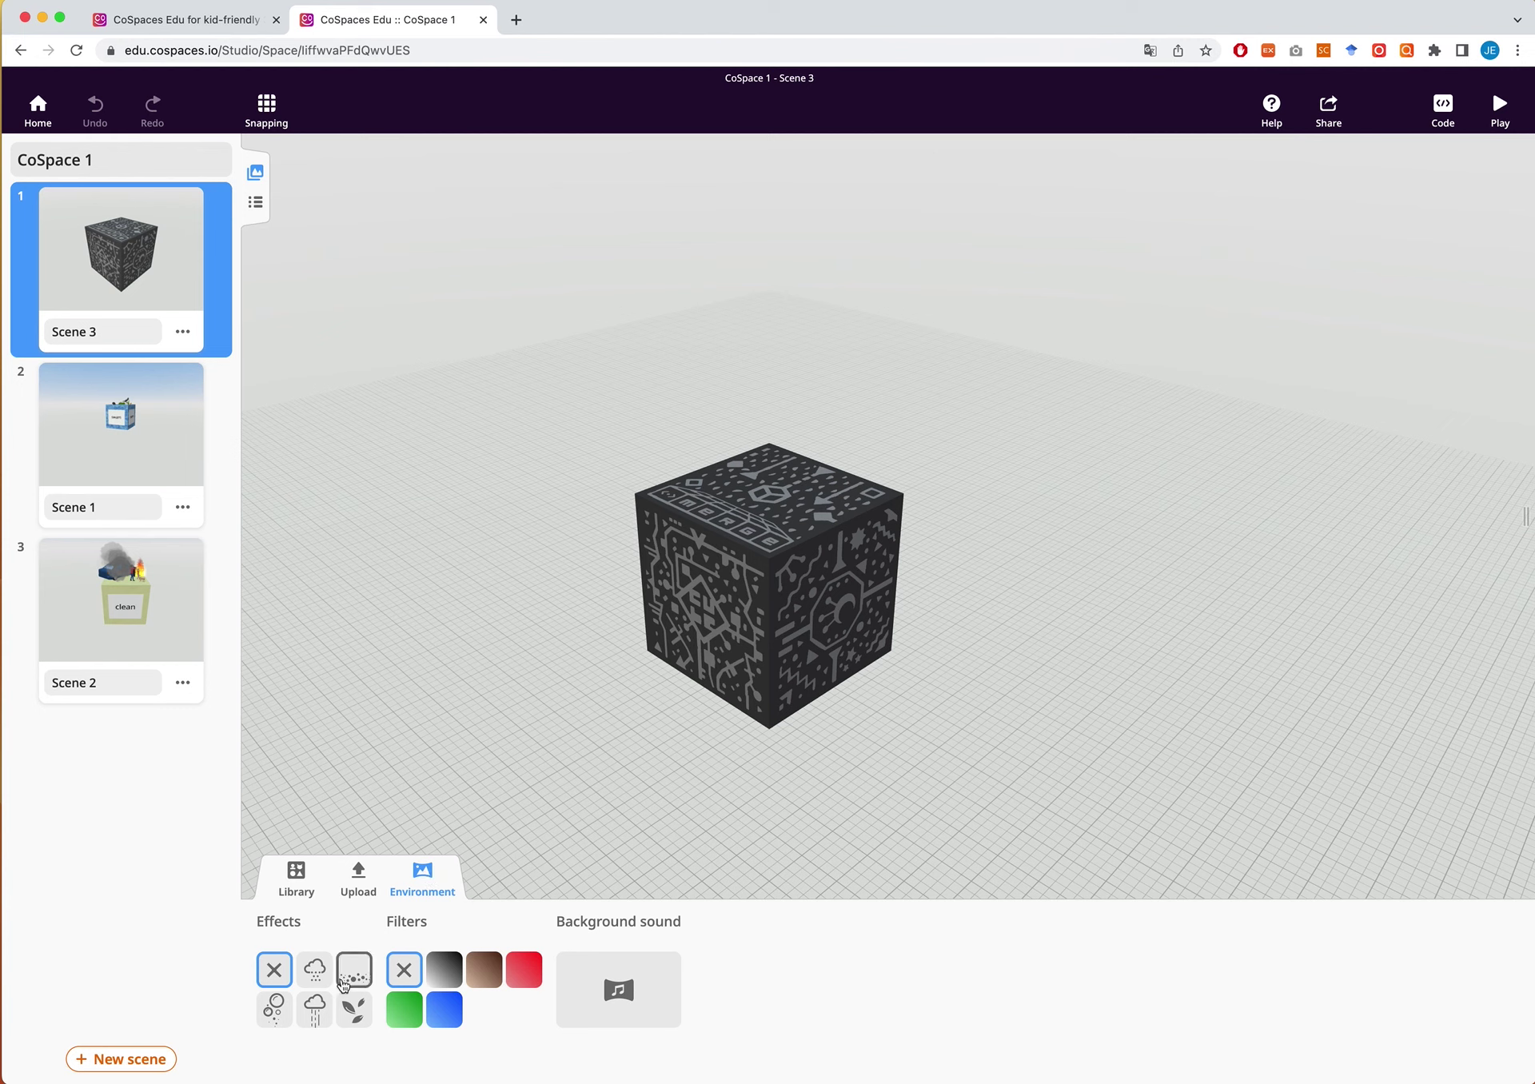
left_click(315, 971)
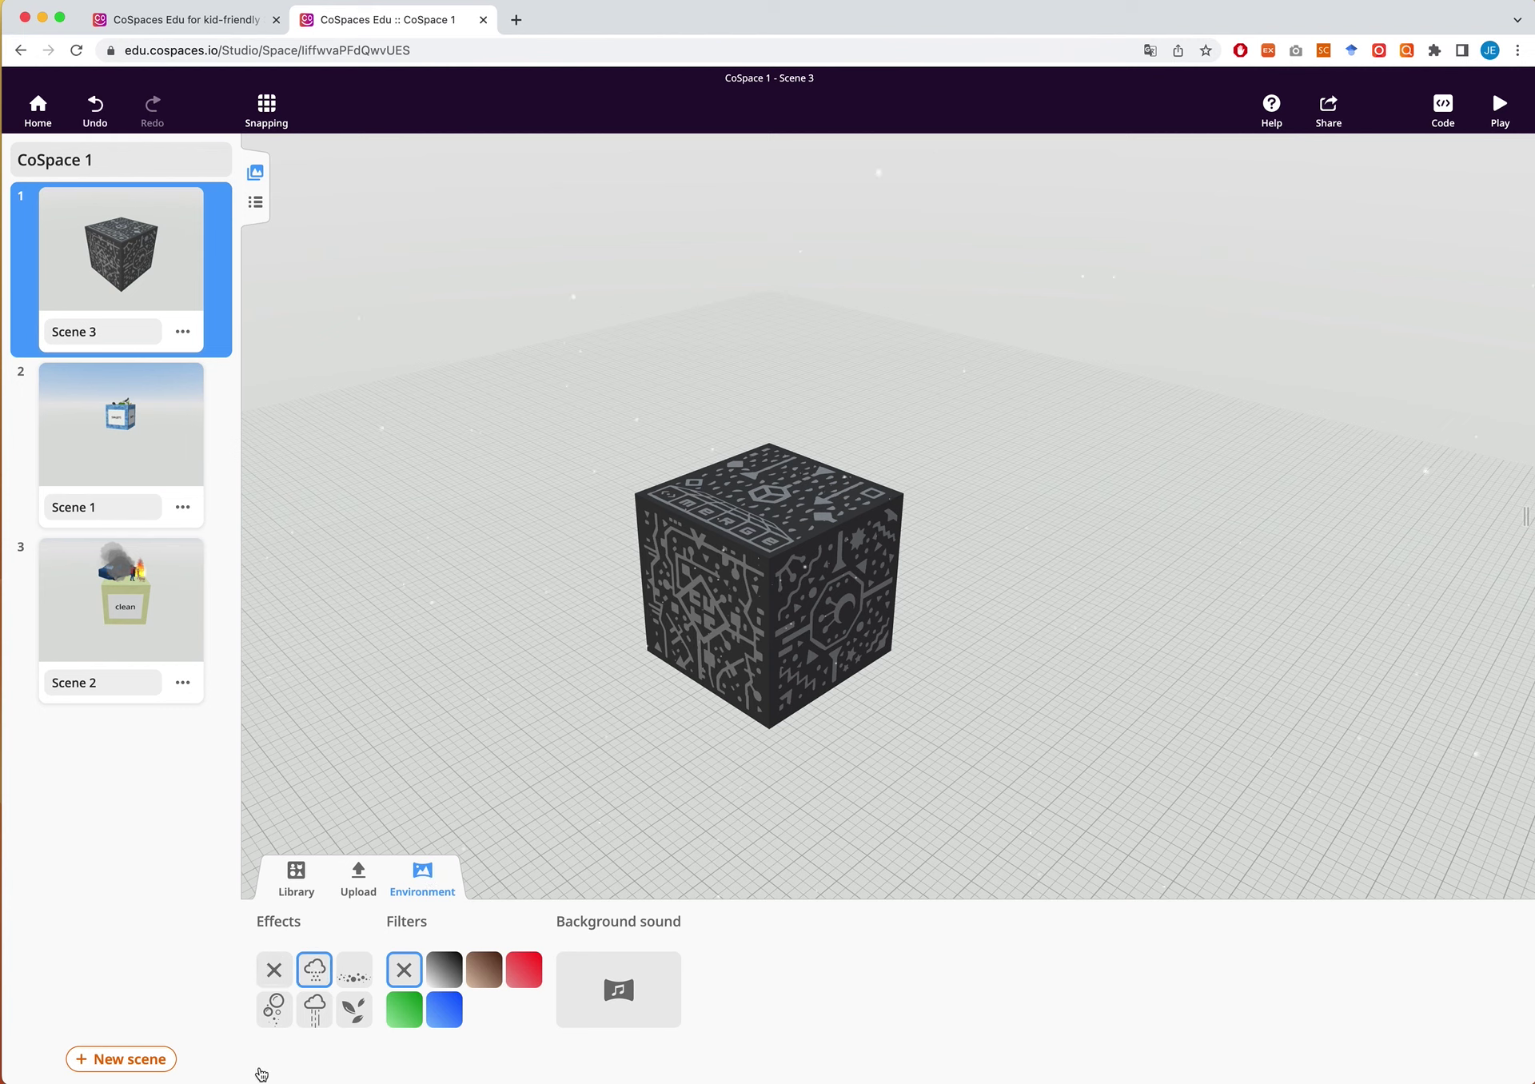
left_click(273, 1008)
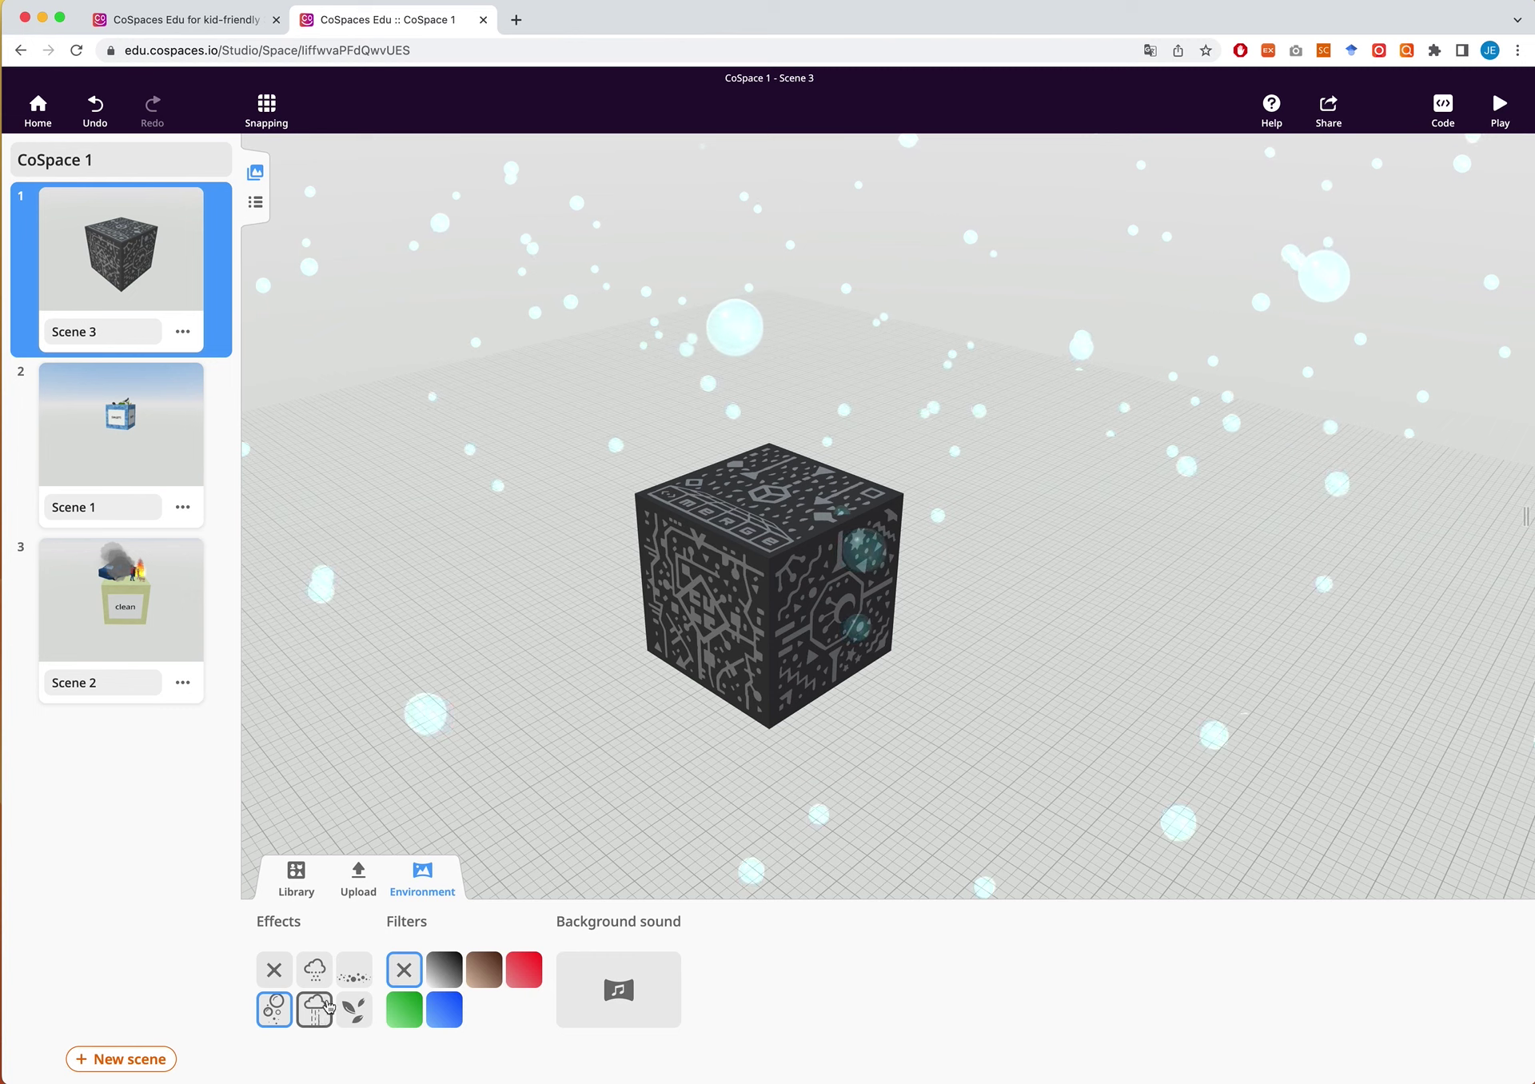
left_click(321, 1014)
left_click(278, 969)
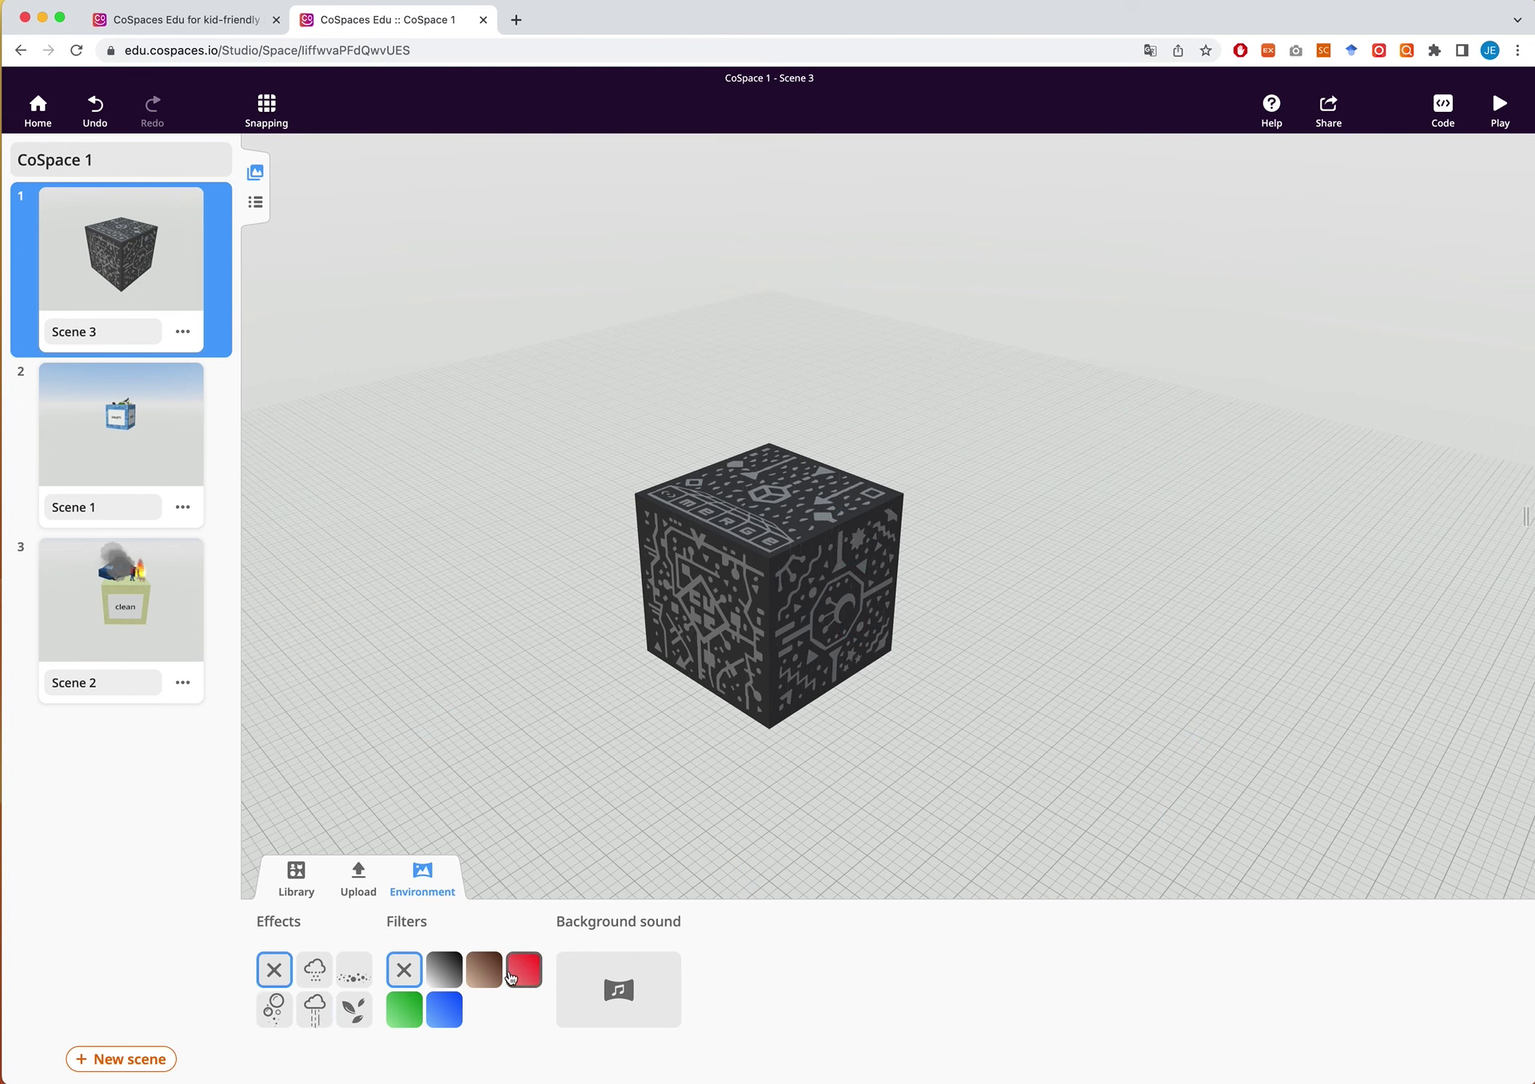
Try the brown and blue environment filters on the scene, and reset the filter to none
left_click(480, 974)
left_click(403, 969)
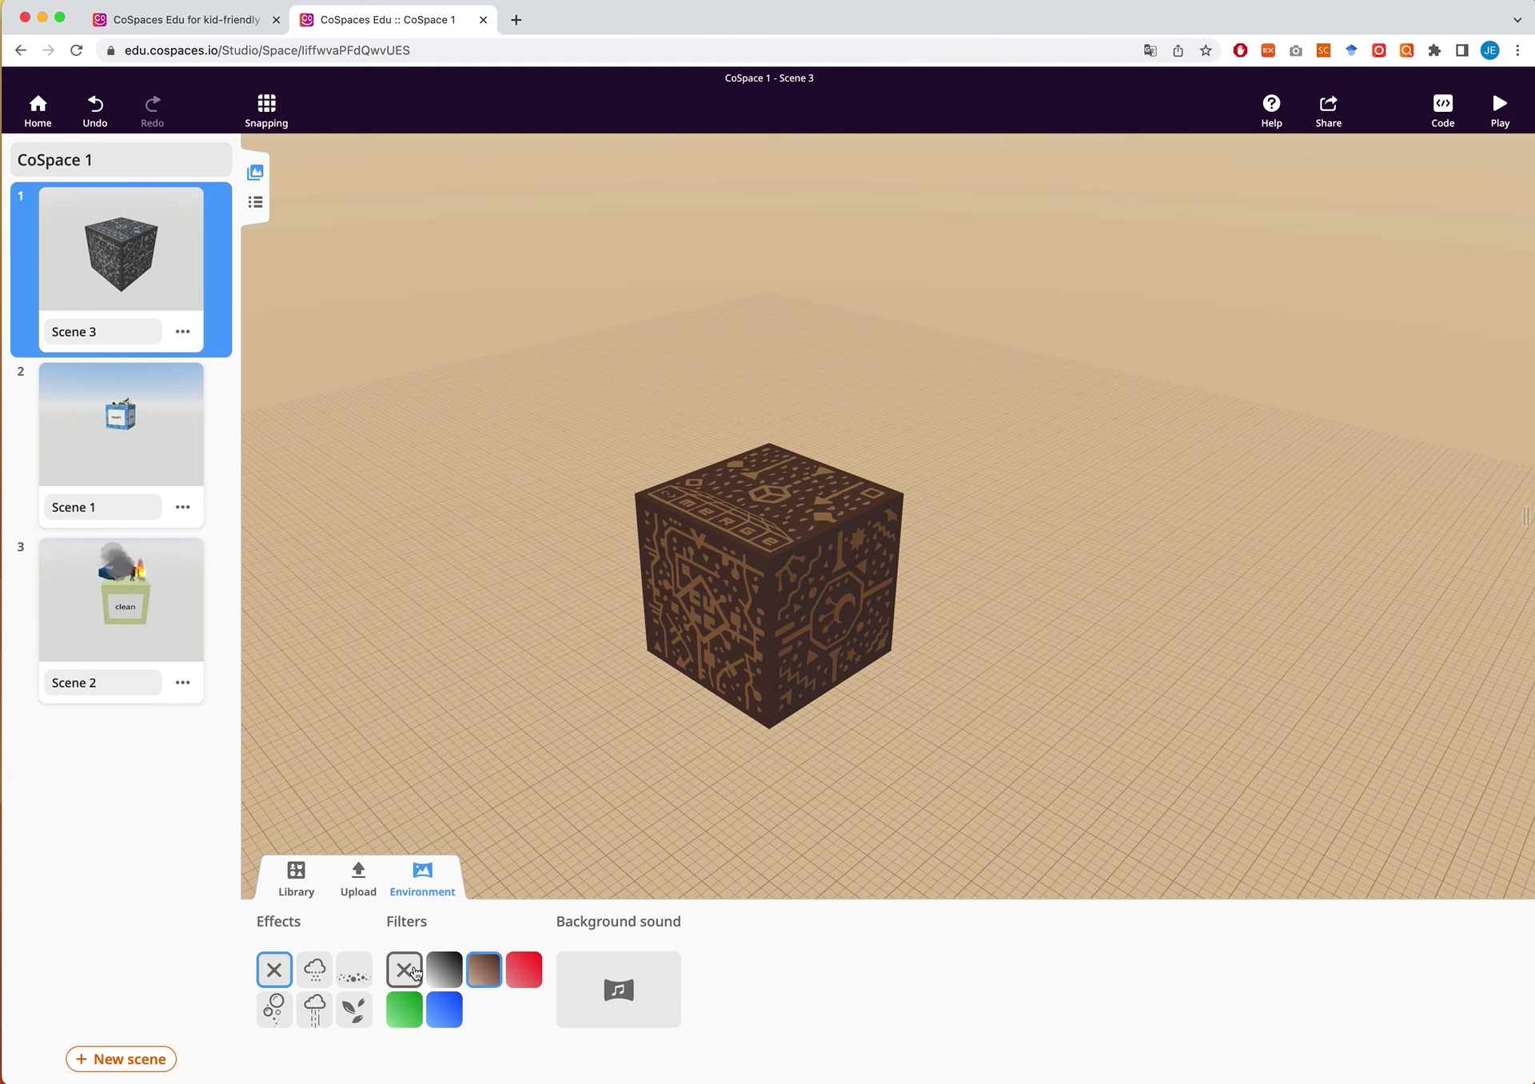
left_click(446, 1010)
left_click(403, 970)
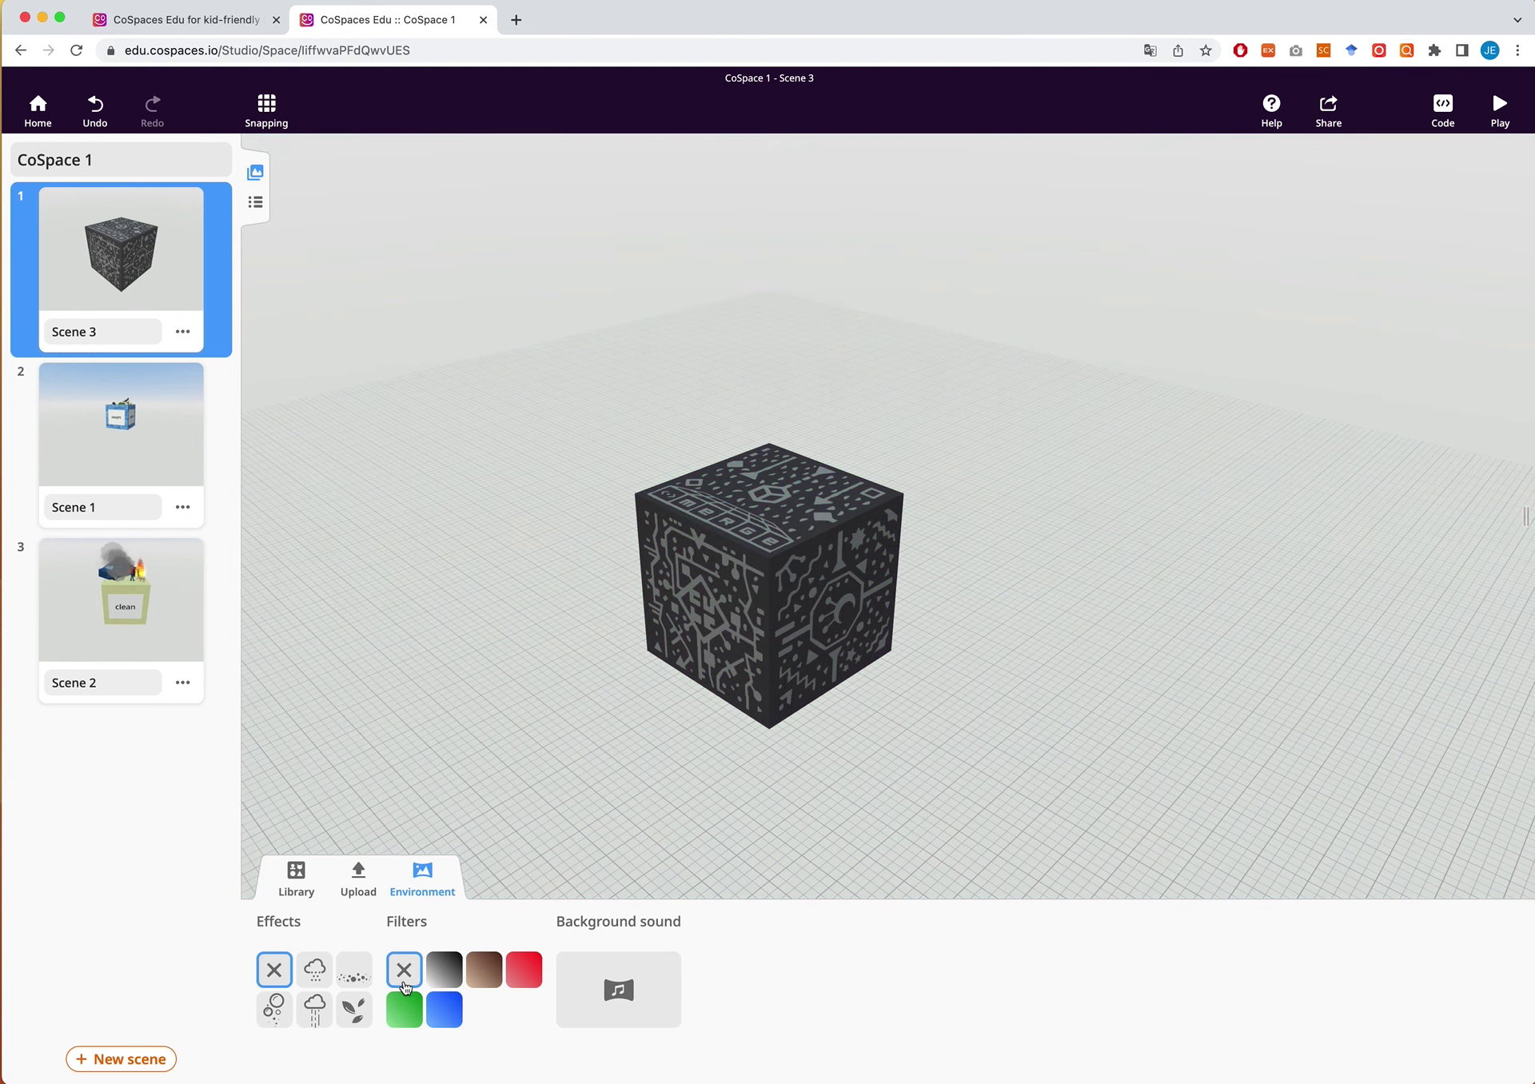
Color the Merge Cube medium blue, and change its color to dark blue
double_click(835, 620)
left_click(768, 590)
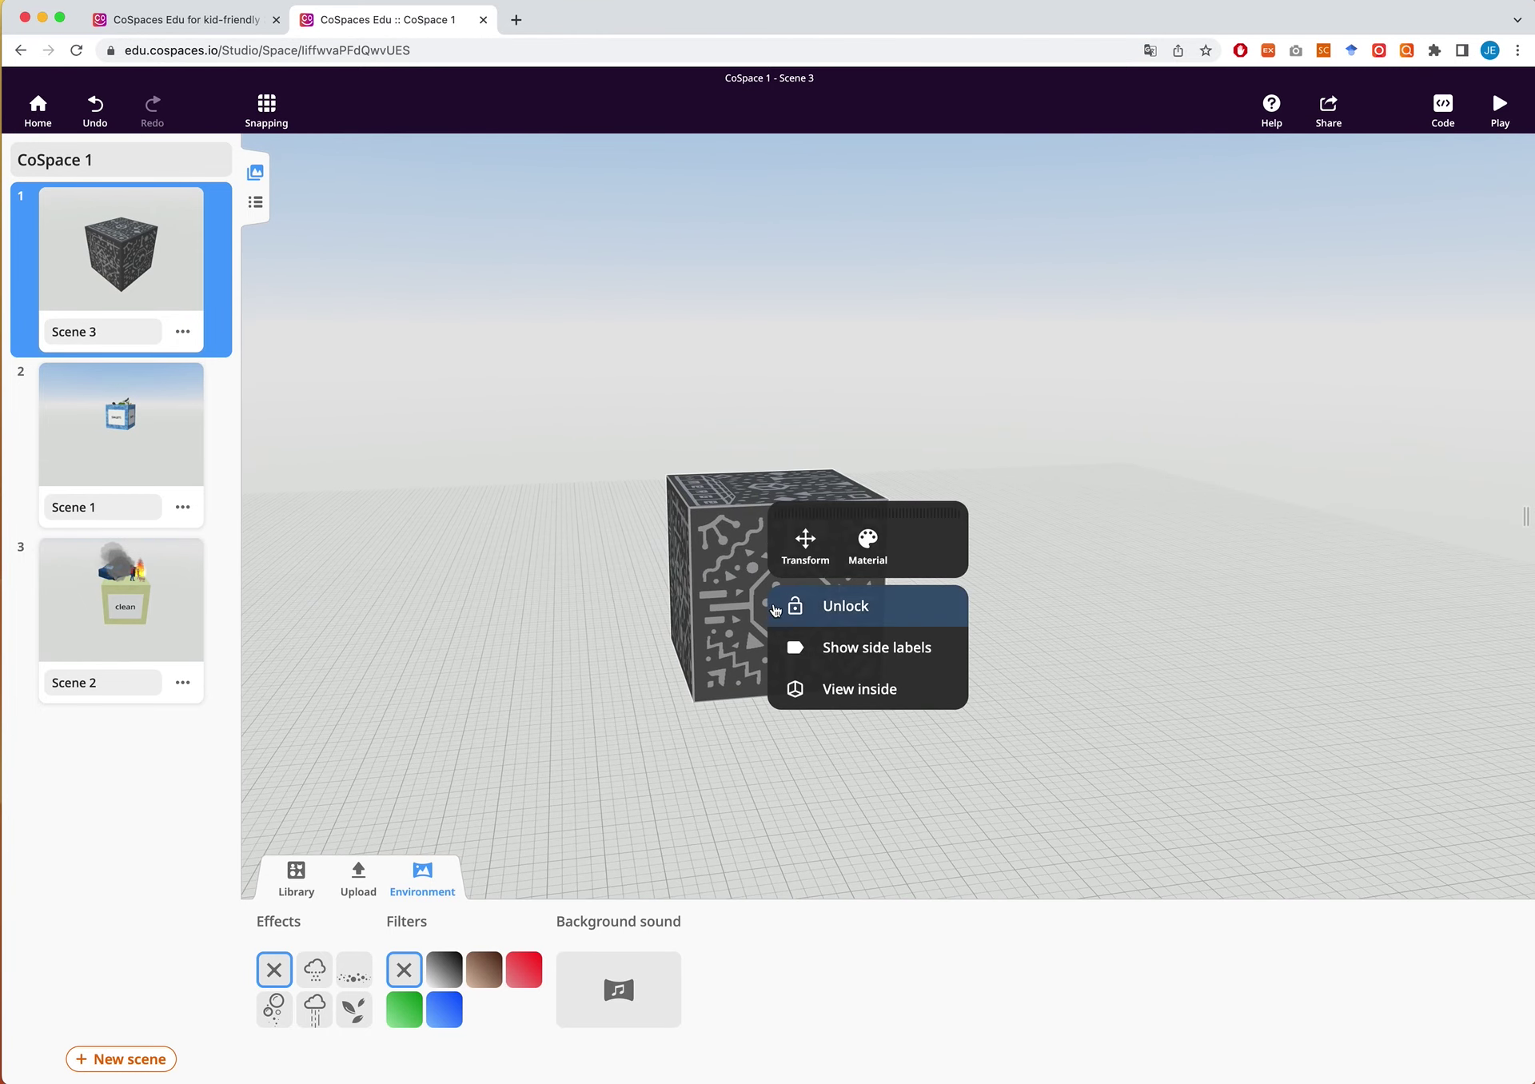
left_click(868, 541)
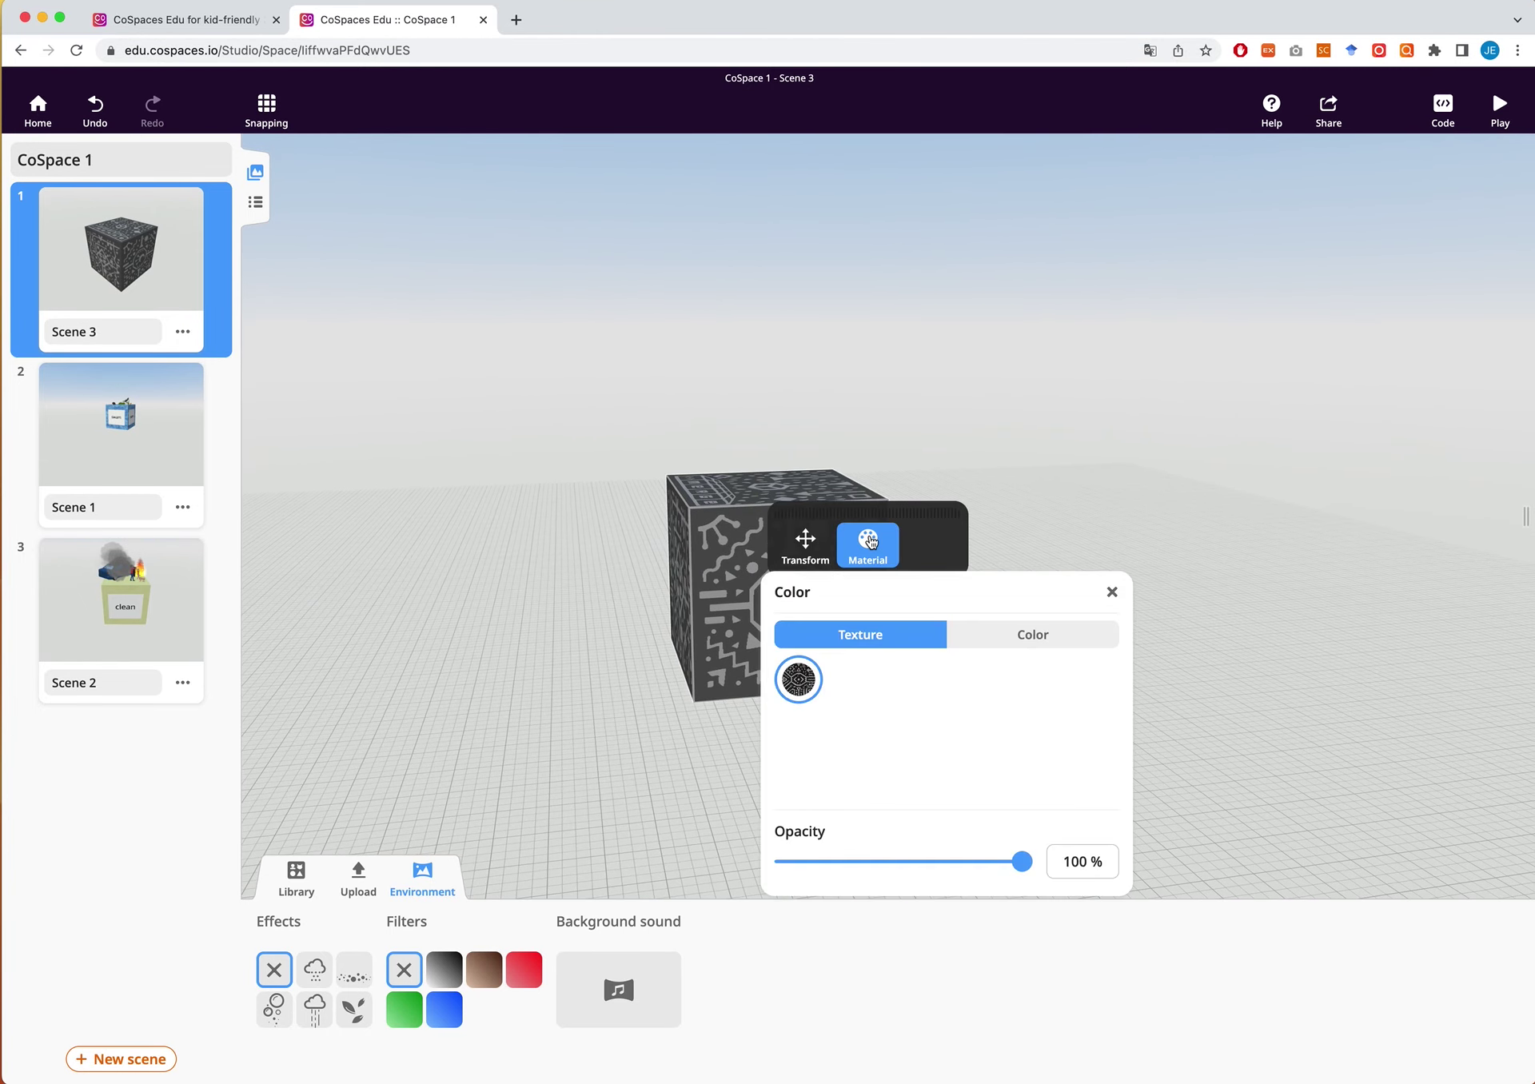
left_click(1032, 634)
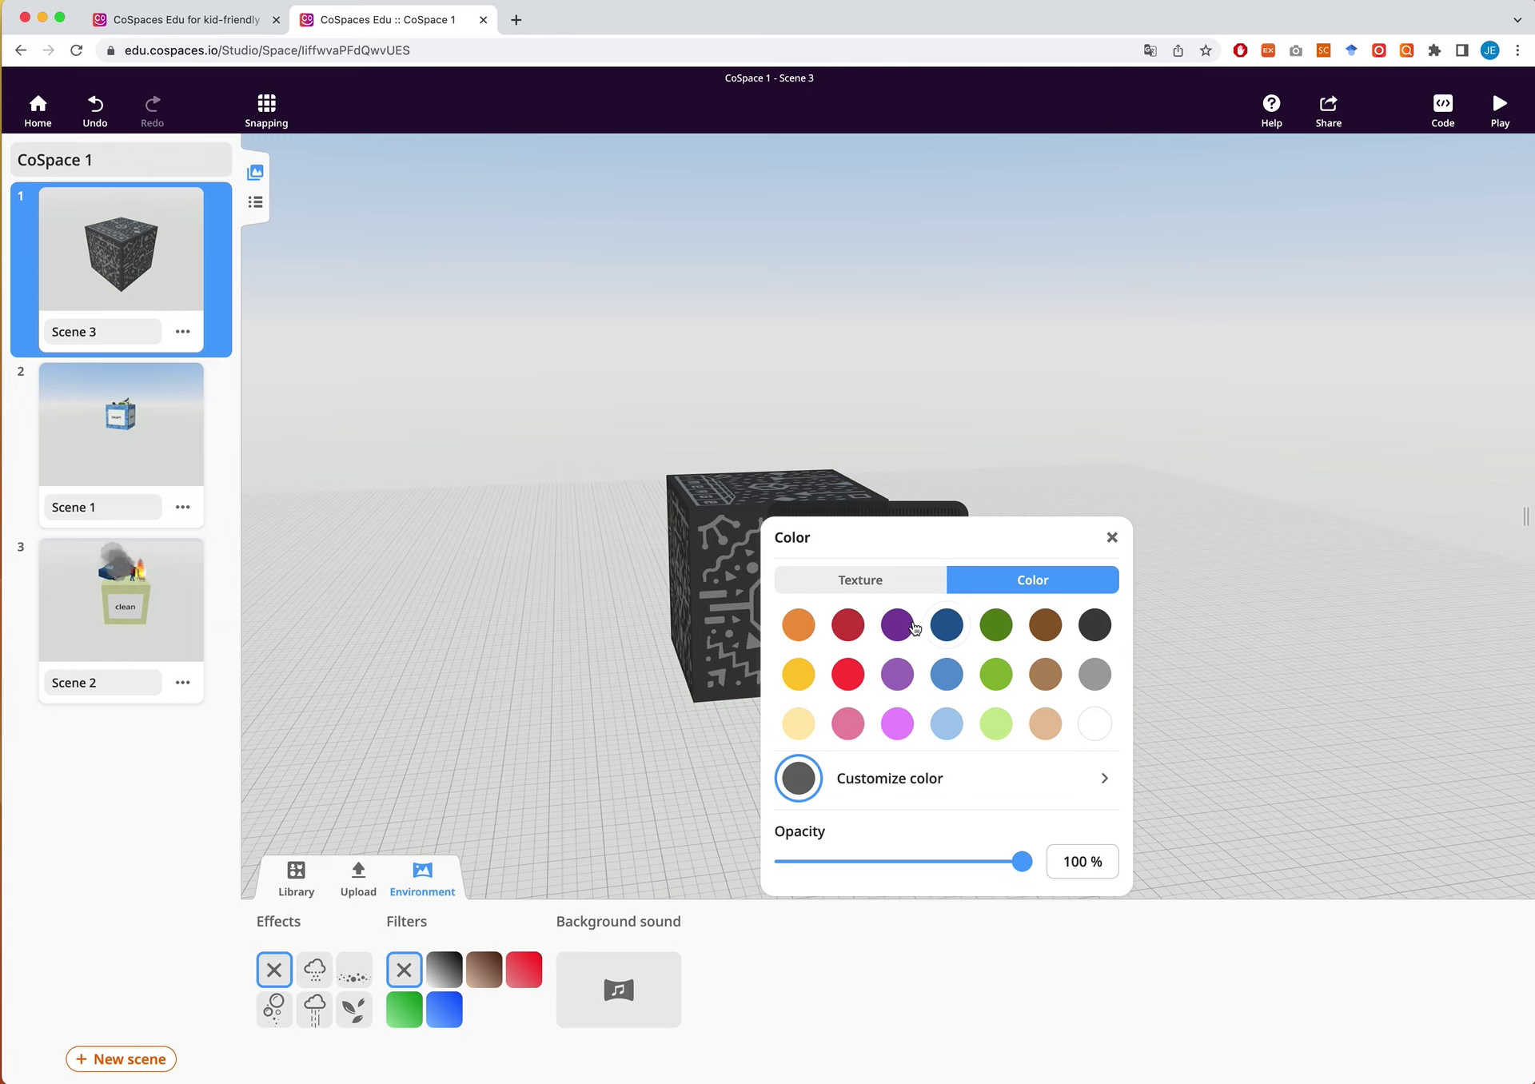
left_click(945, 680)
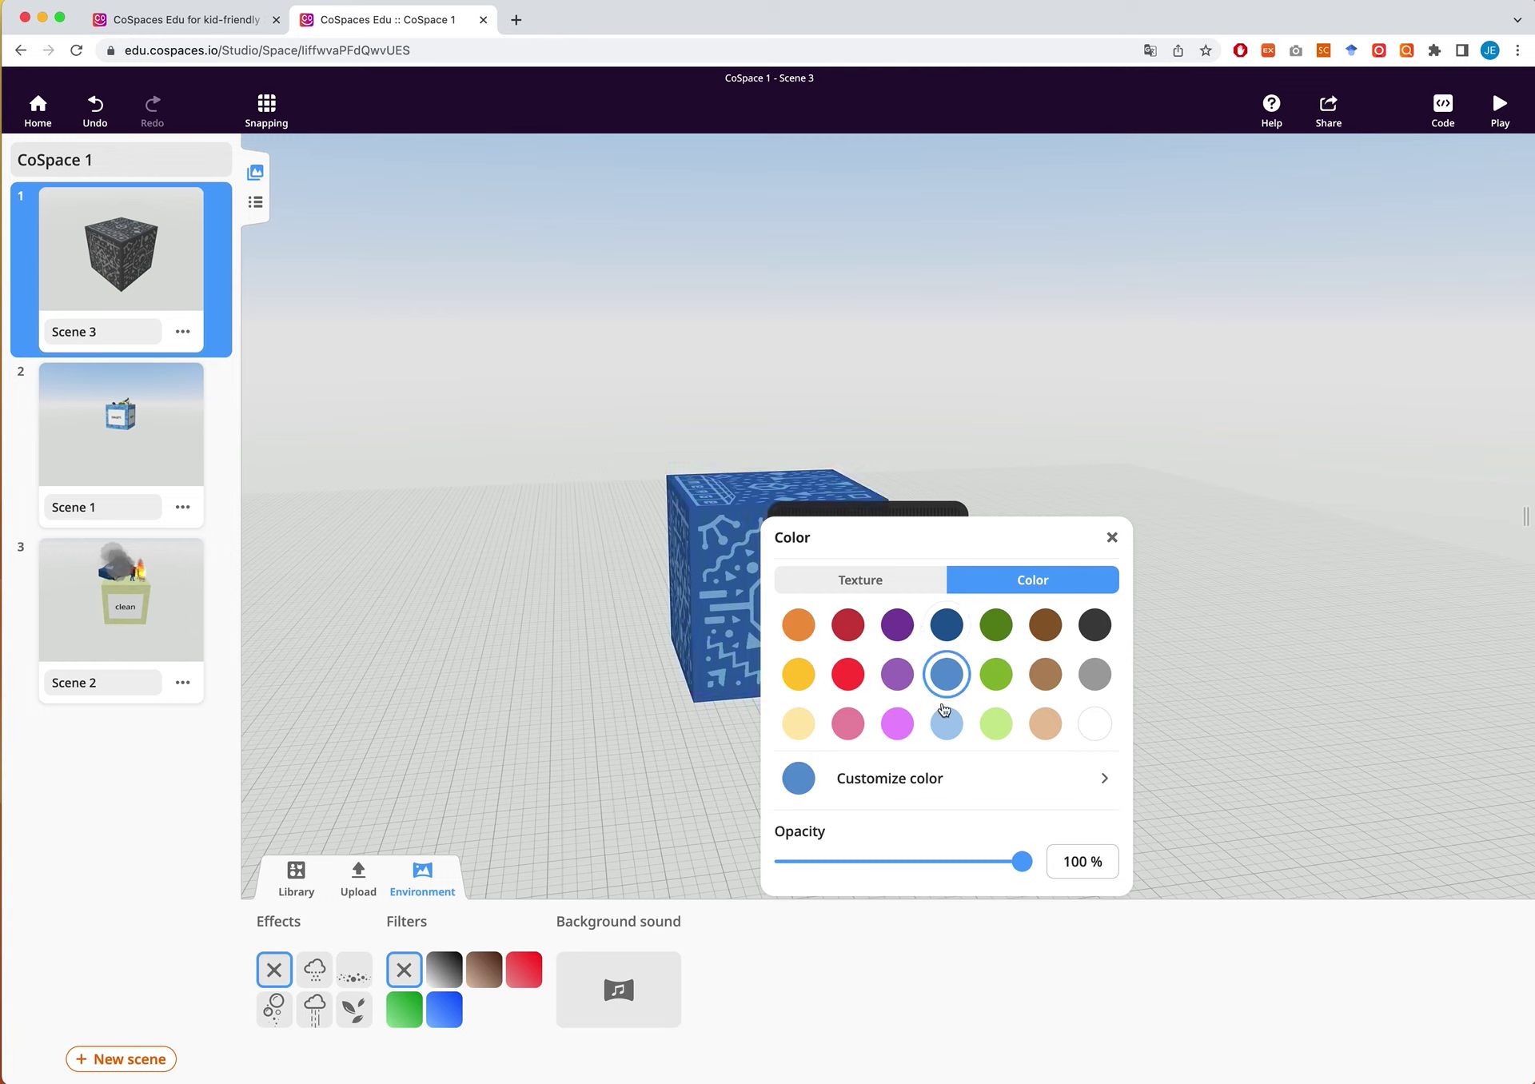
left_click(946, 624)
Try the blue wave and blue tile textures on the Merge Cube, and apply the plain rough grey texture
left_click(866, 577)
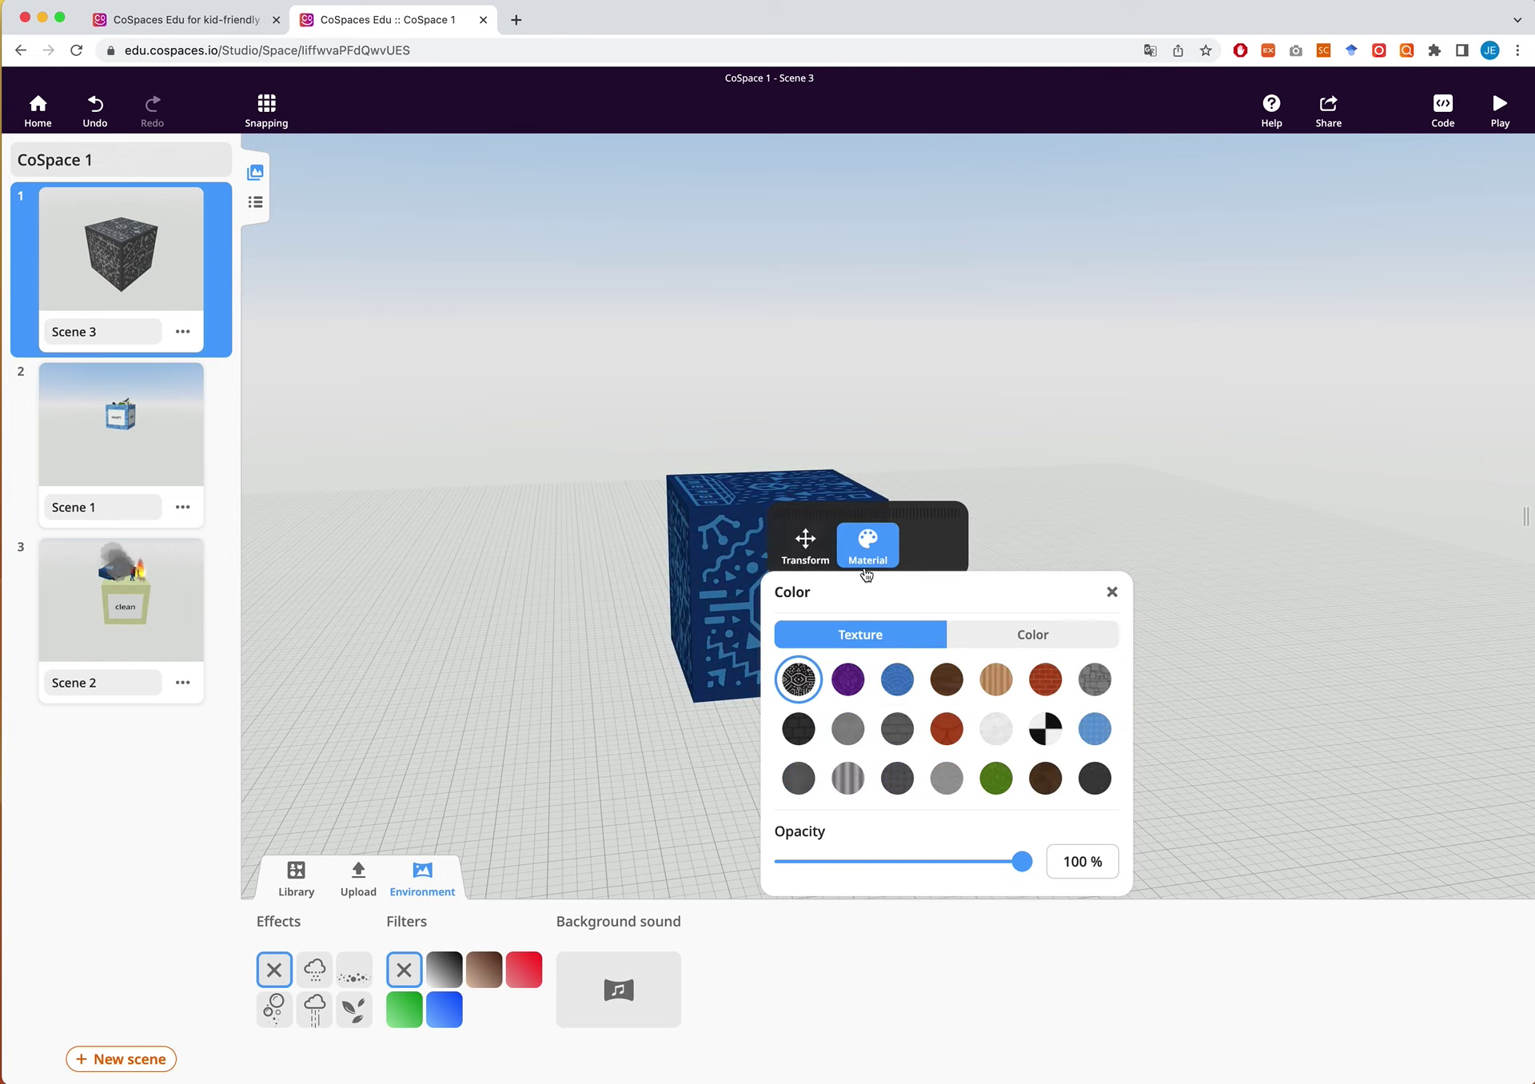
left_click(906, 680)
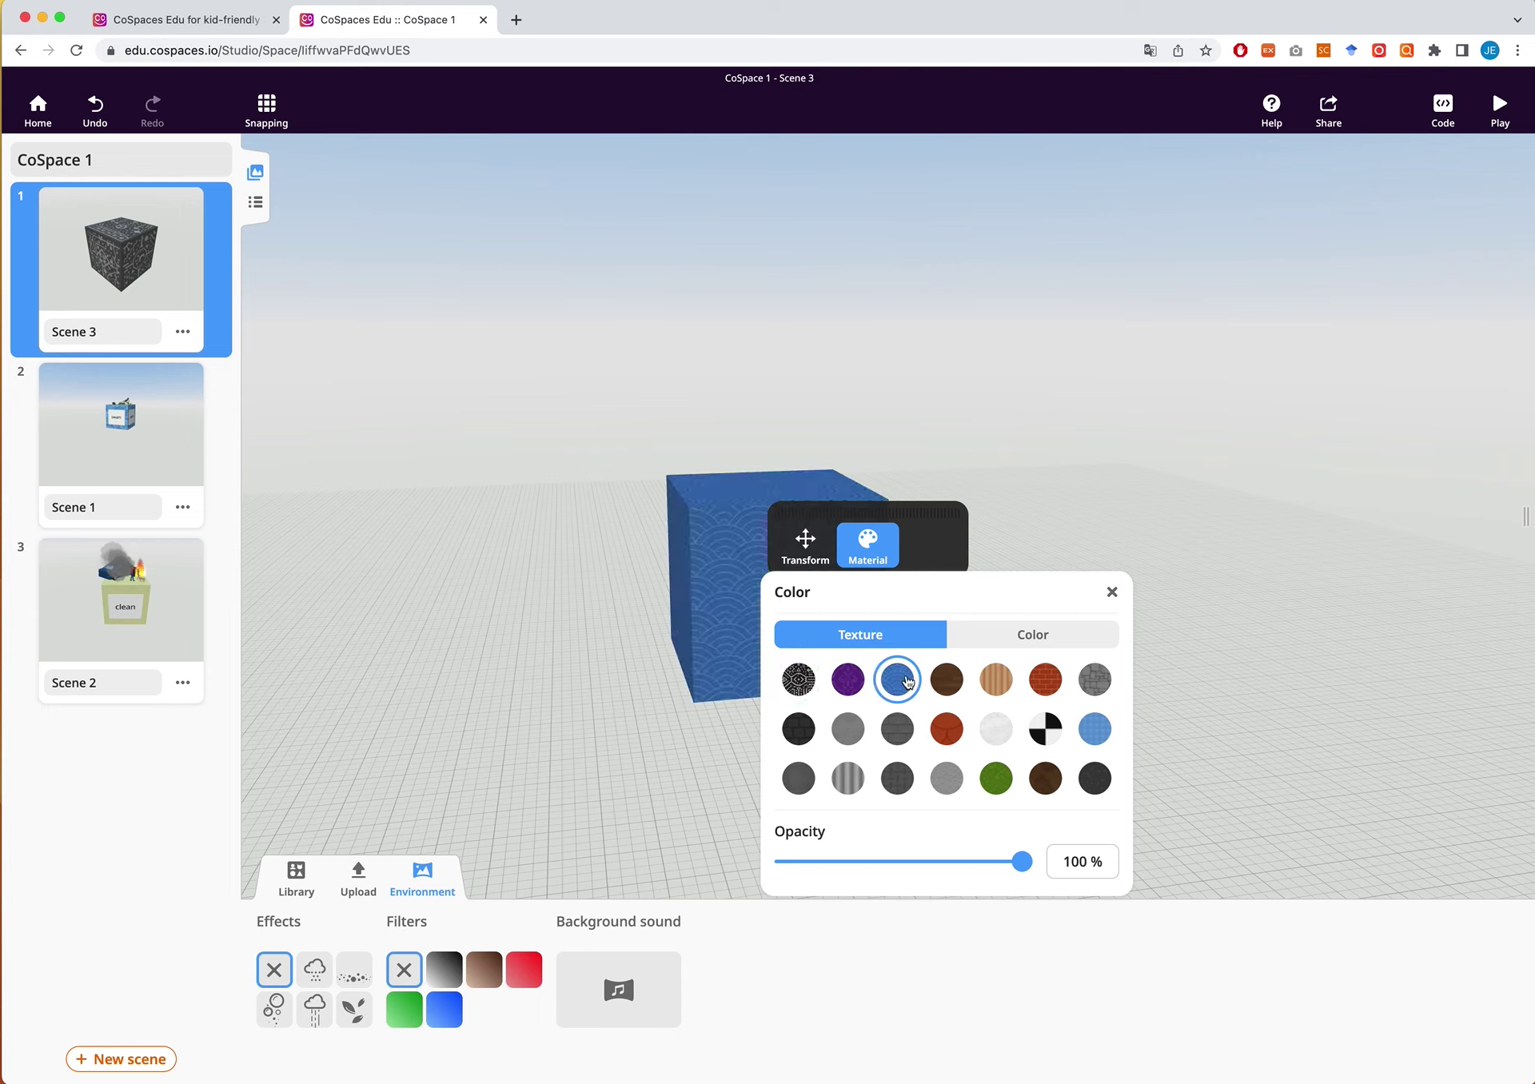
left_click(1094, 729)
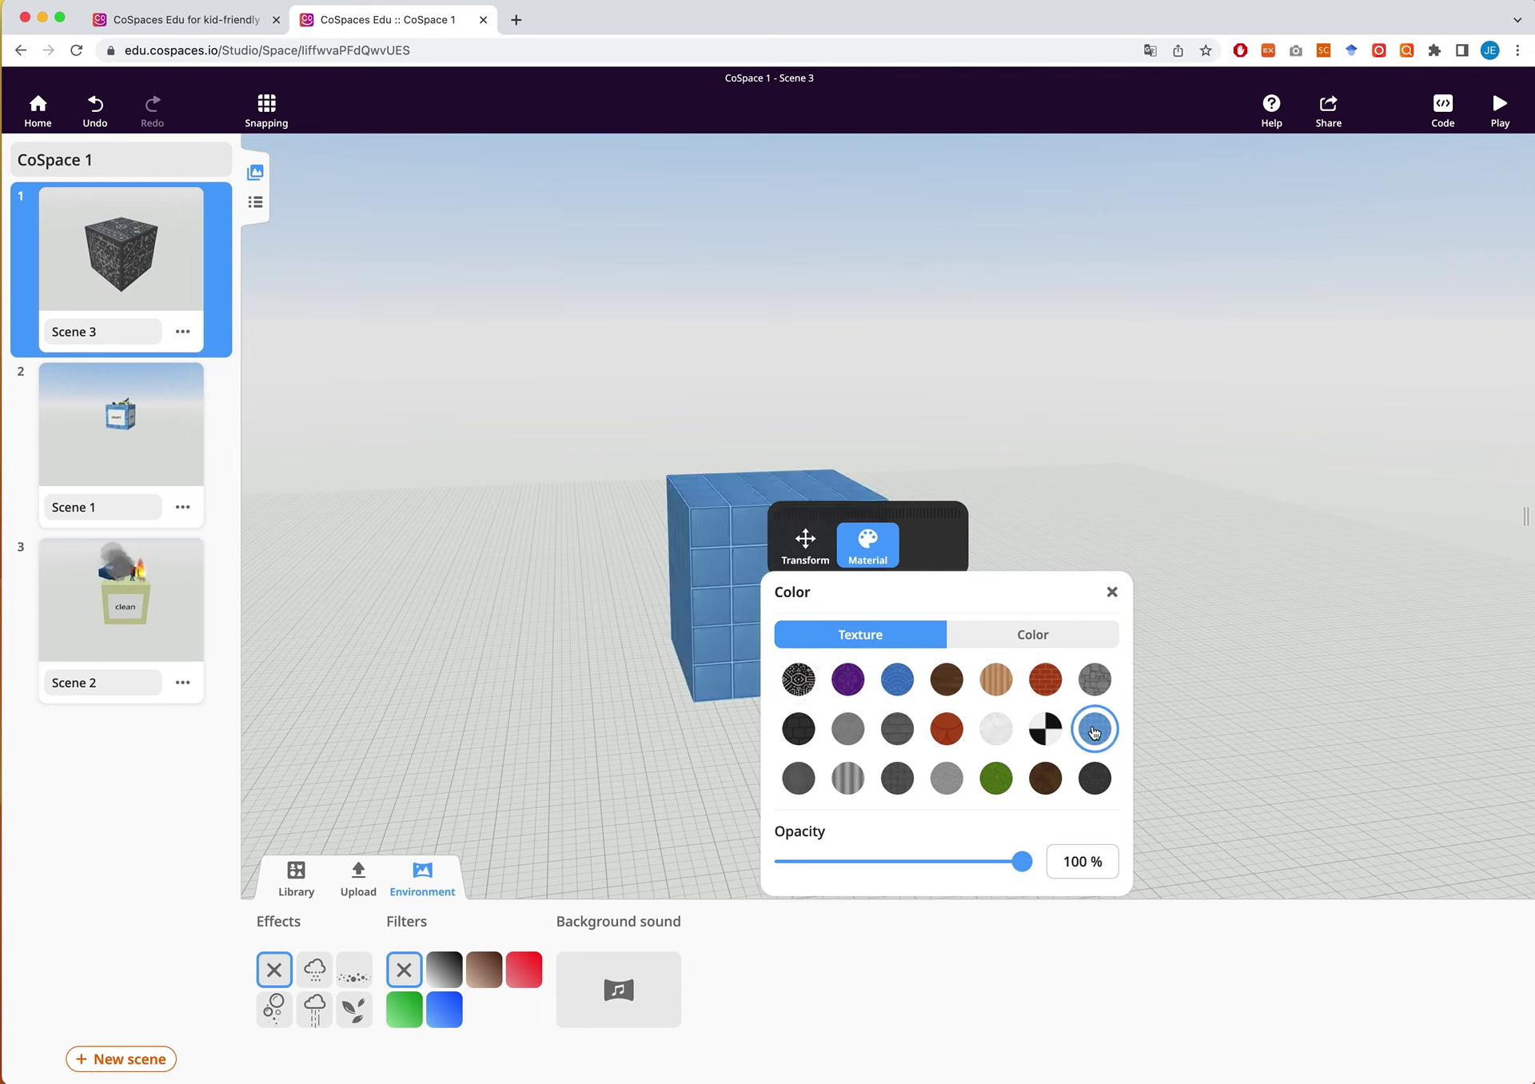
left_click(947, 778)
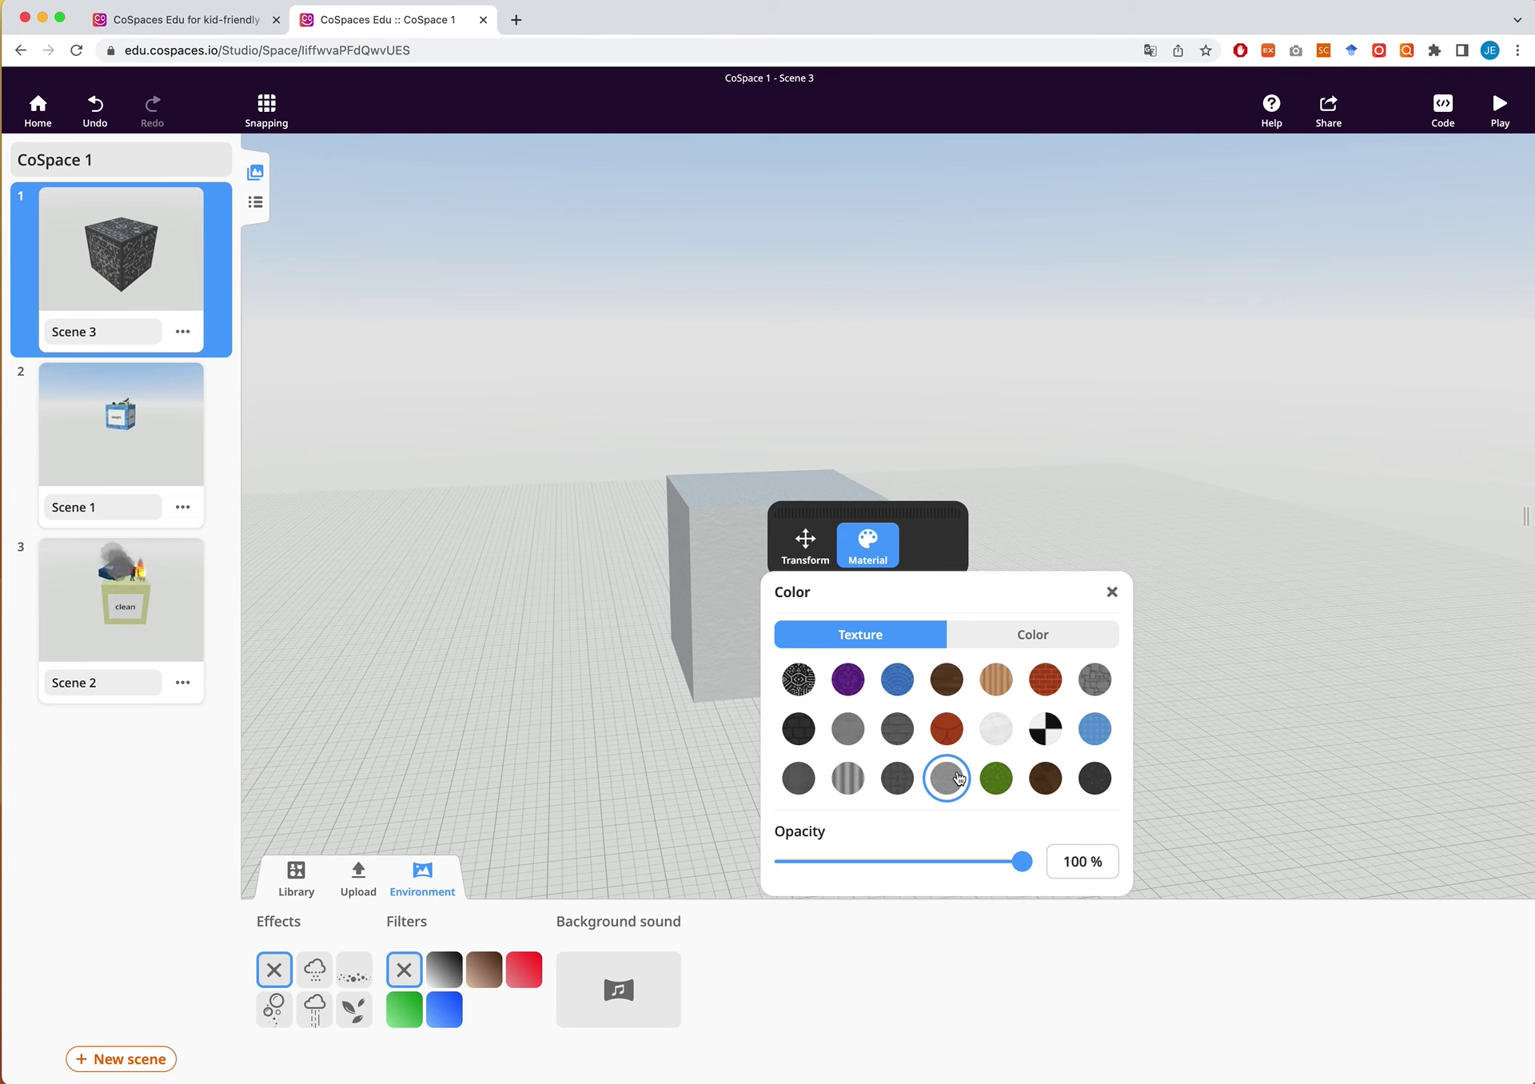
Set the textured Merge Cube's color to medium blue
left_click(1109, 592)
left_click(867, 542)
left_click(991, 633)
left_click(949, 675)
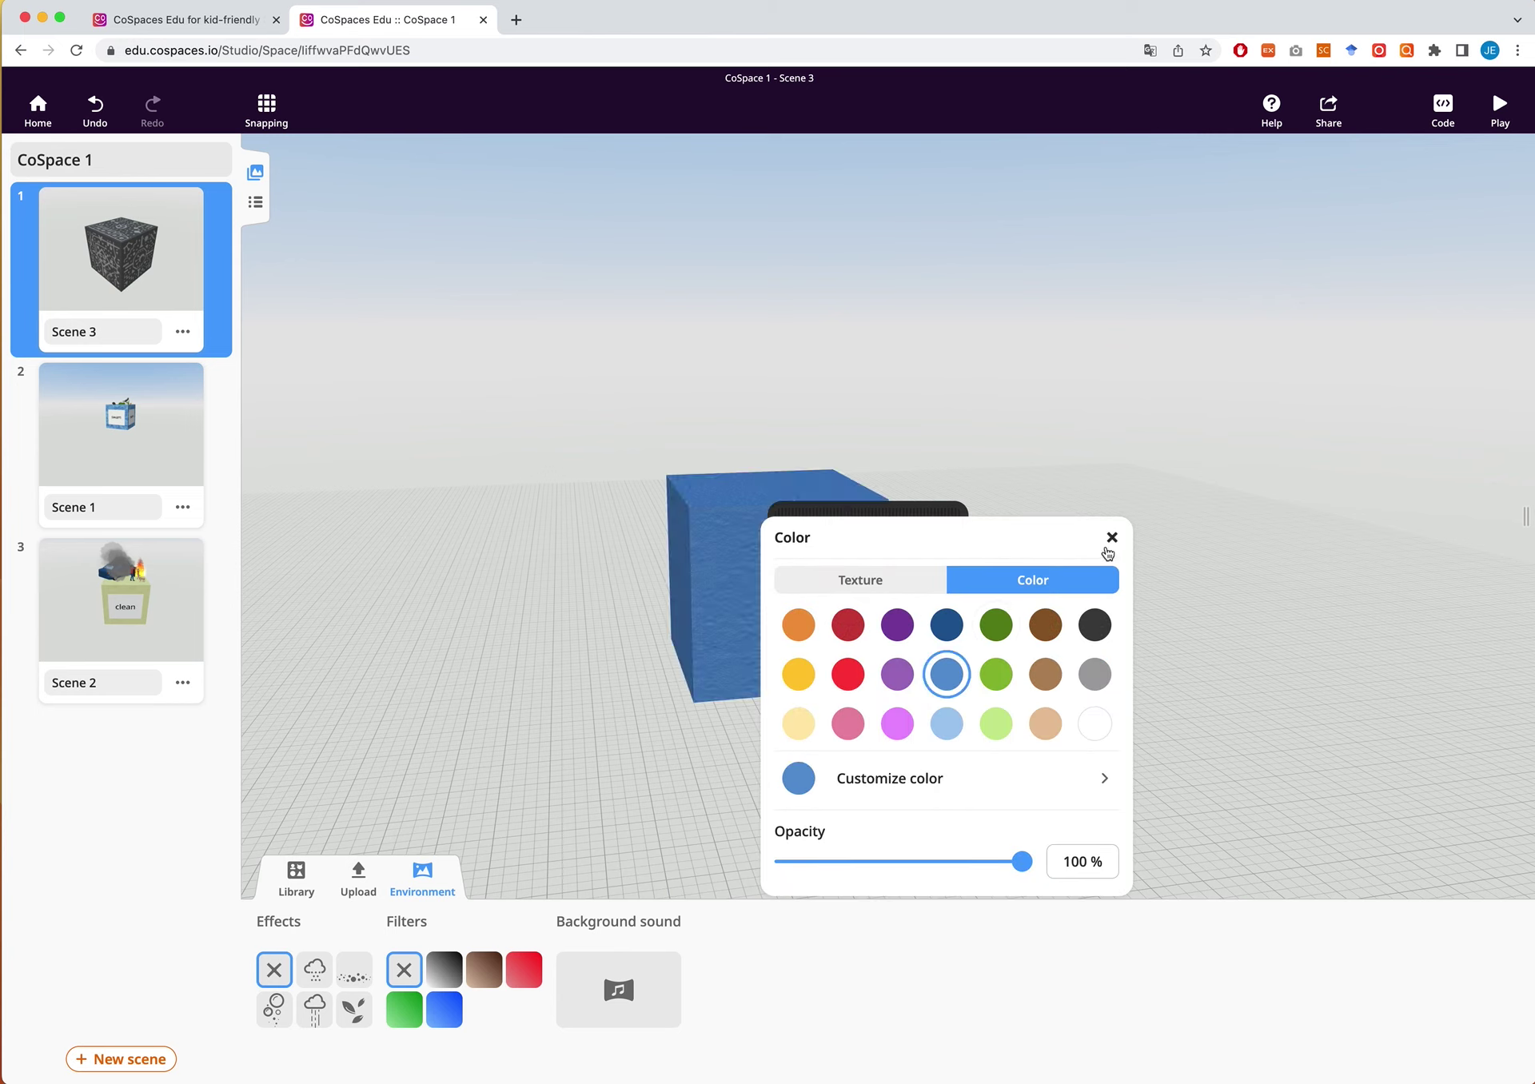
left_click(1111, 537)
Show the side labels on the blue Merge Cube
left_click_drag(1254, 631, 918, 719)
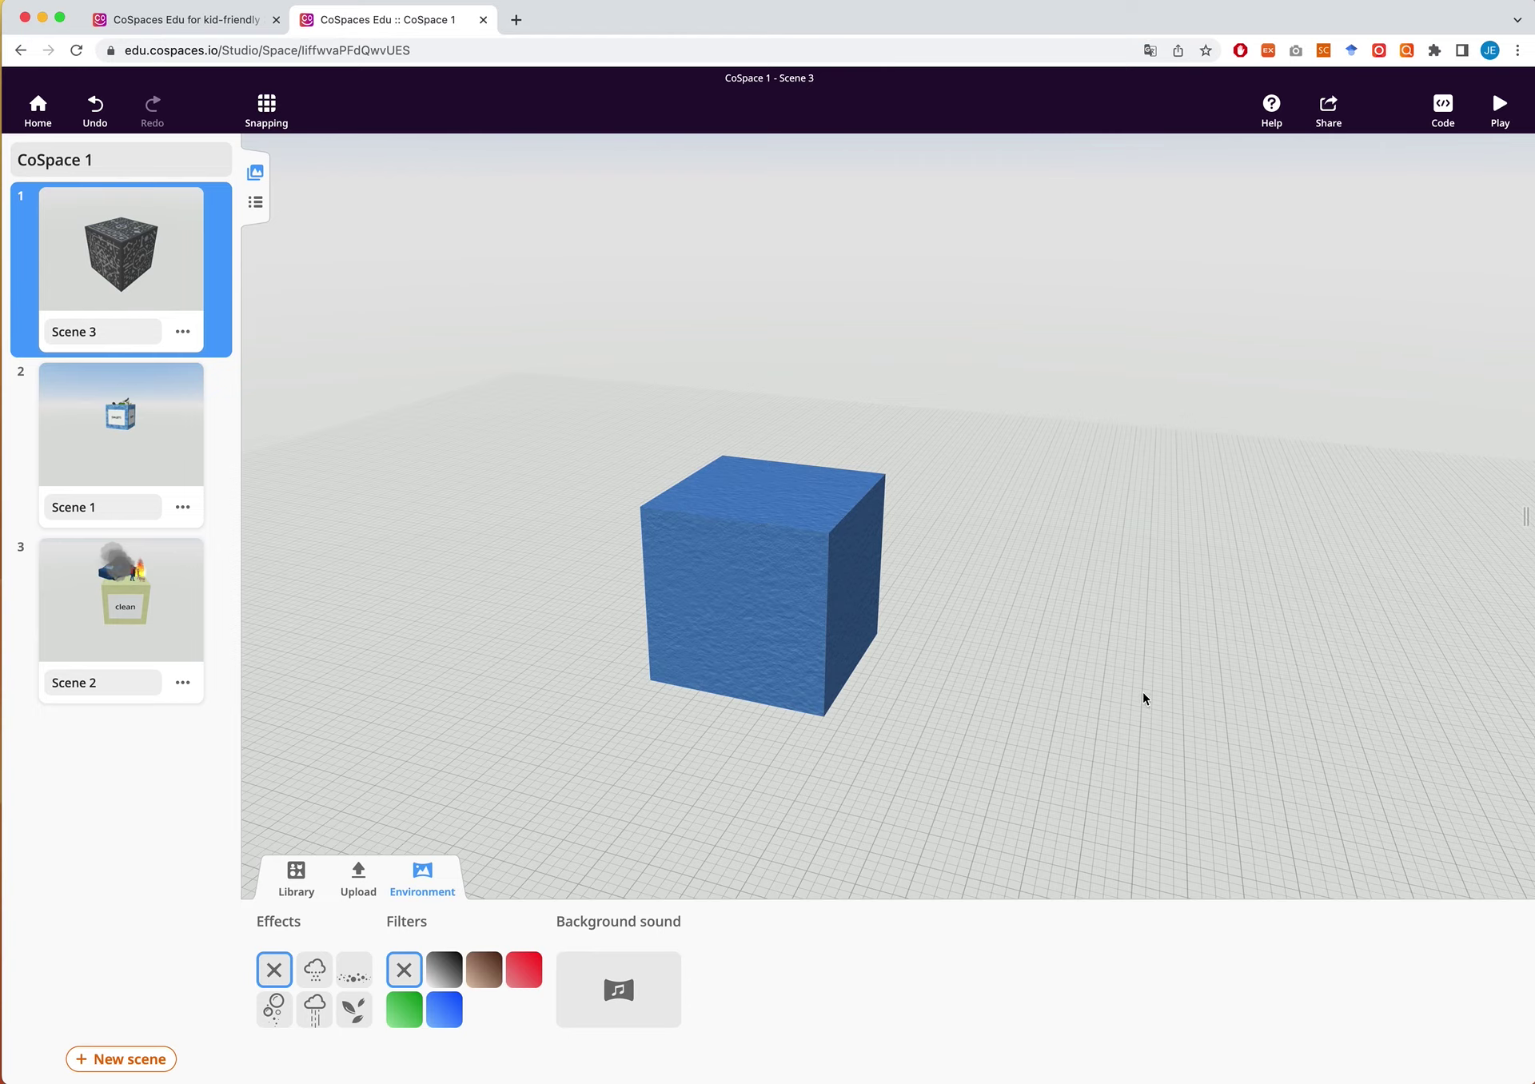
left_click_drag(673, 727, 814, 703)
left_click(769, 559)
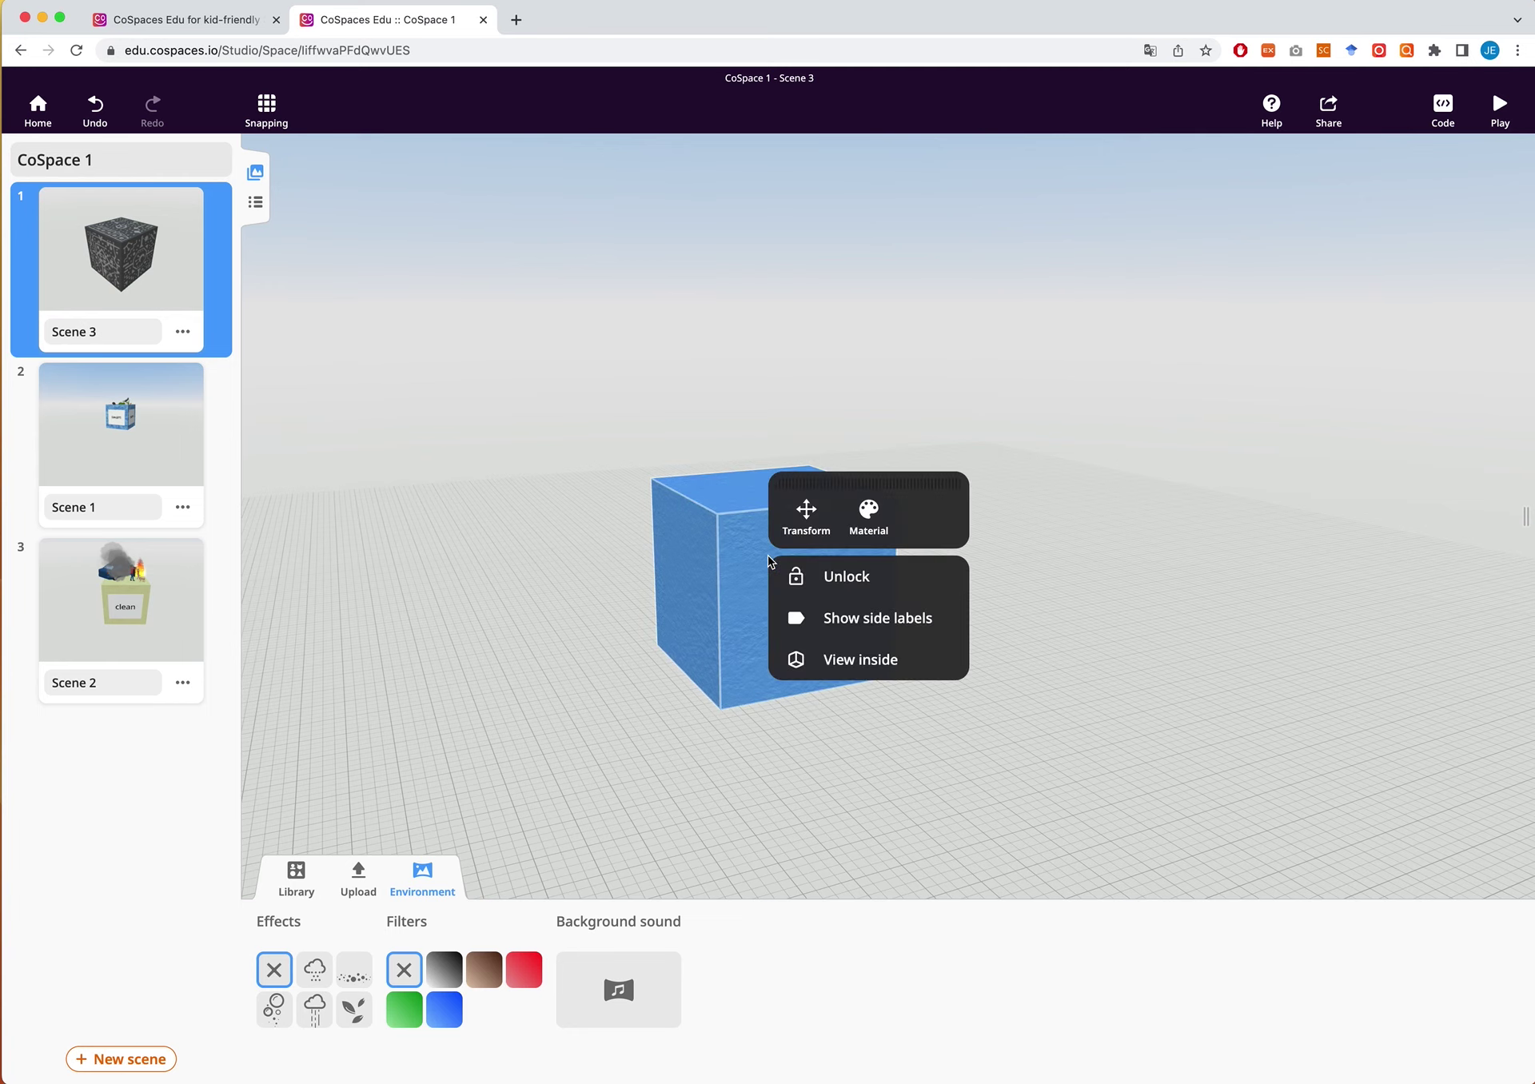
left_click(888, 629)
Examine the cube's labelled sides from above and from all around
left_click_drag(1082, 616, 1148, 690)
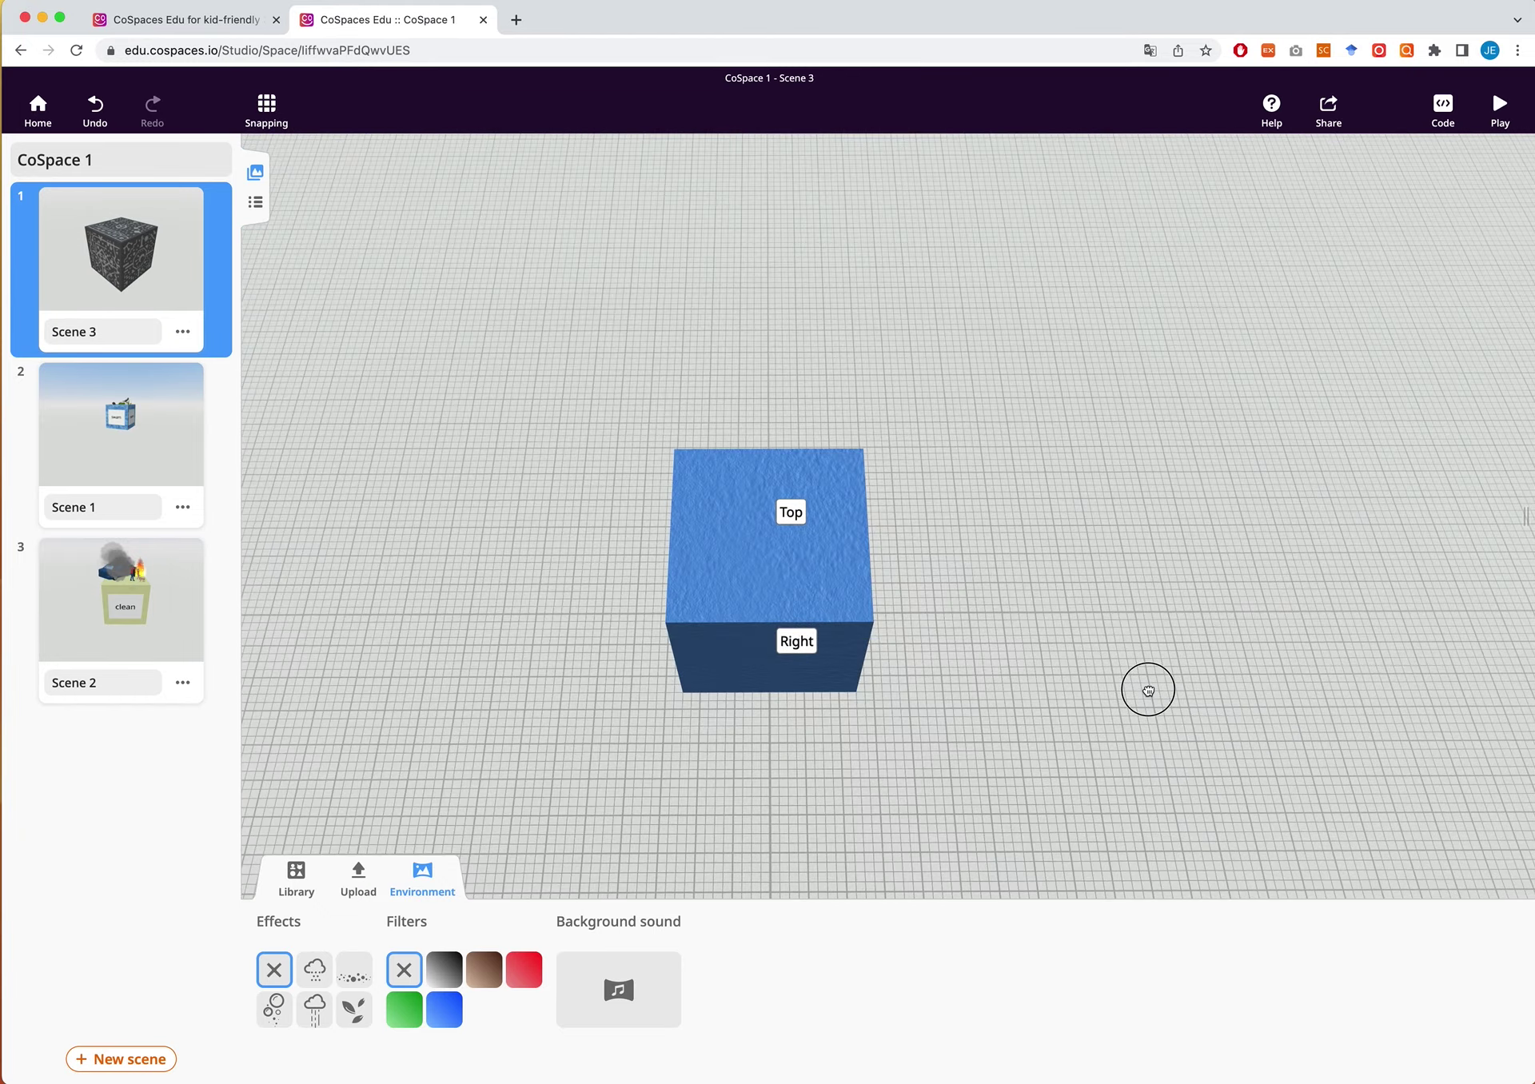
left_click_drag(1154, 517, 898, 559)
left_click_drag(713, 569, 848, 632)
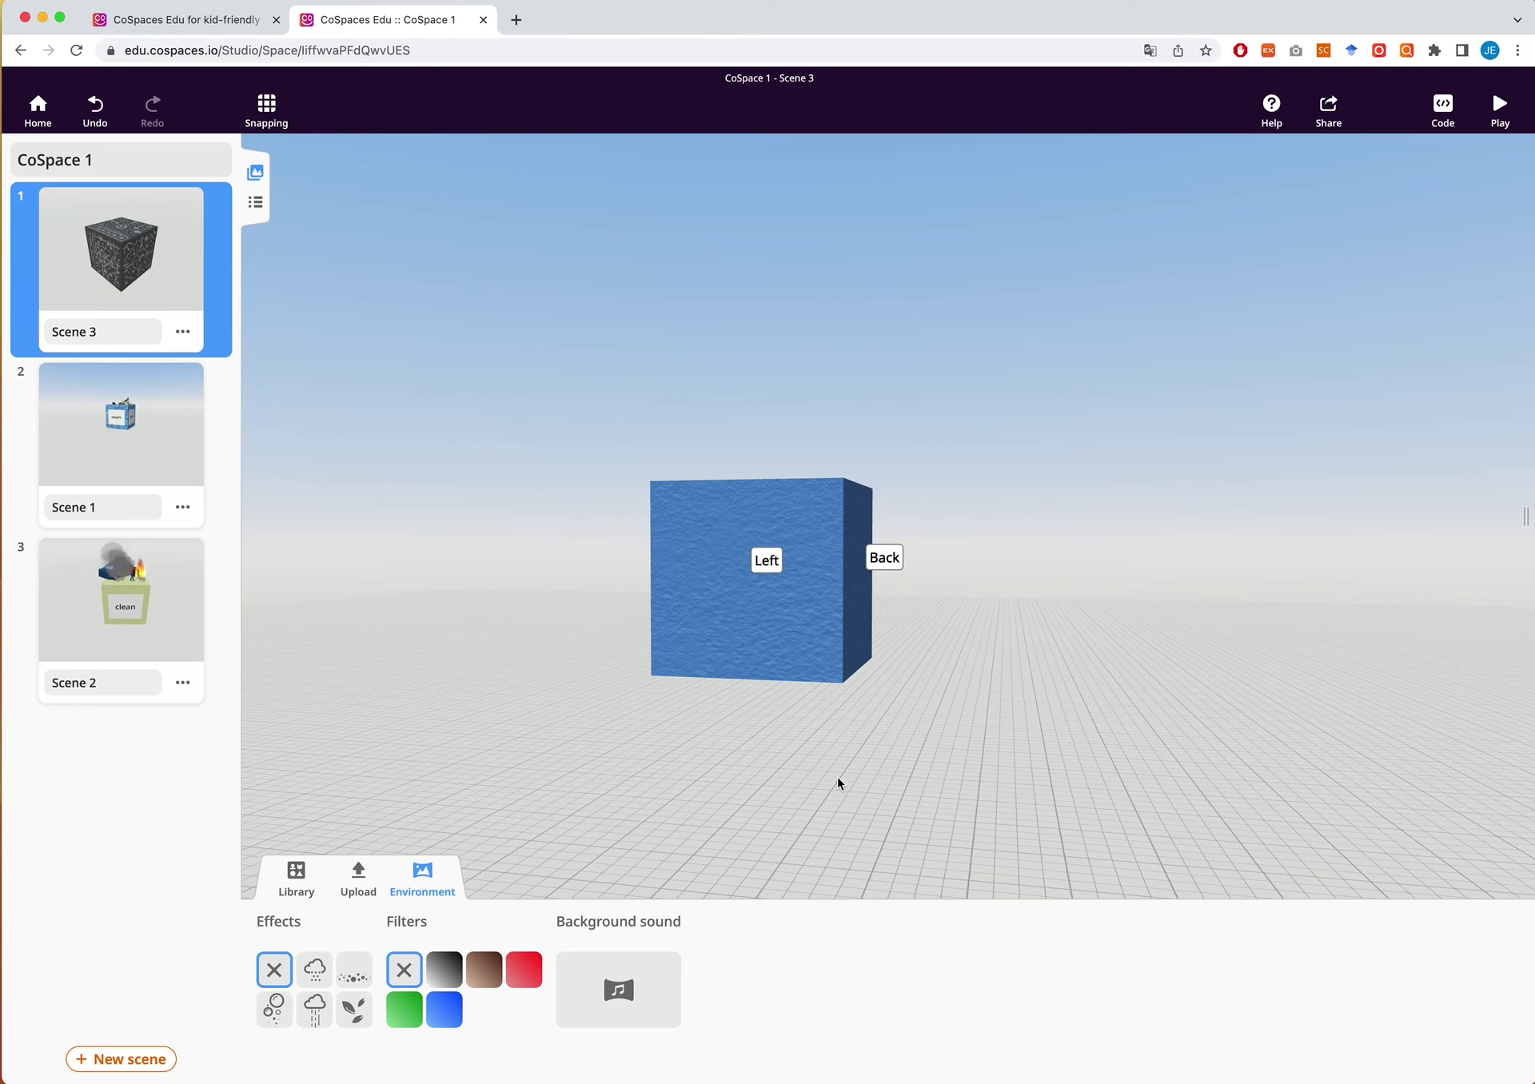
left_click_drag(832, 742, 537, 691)
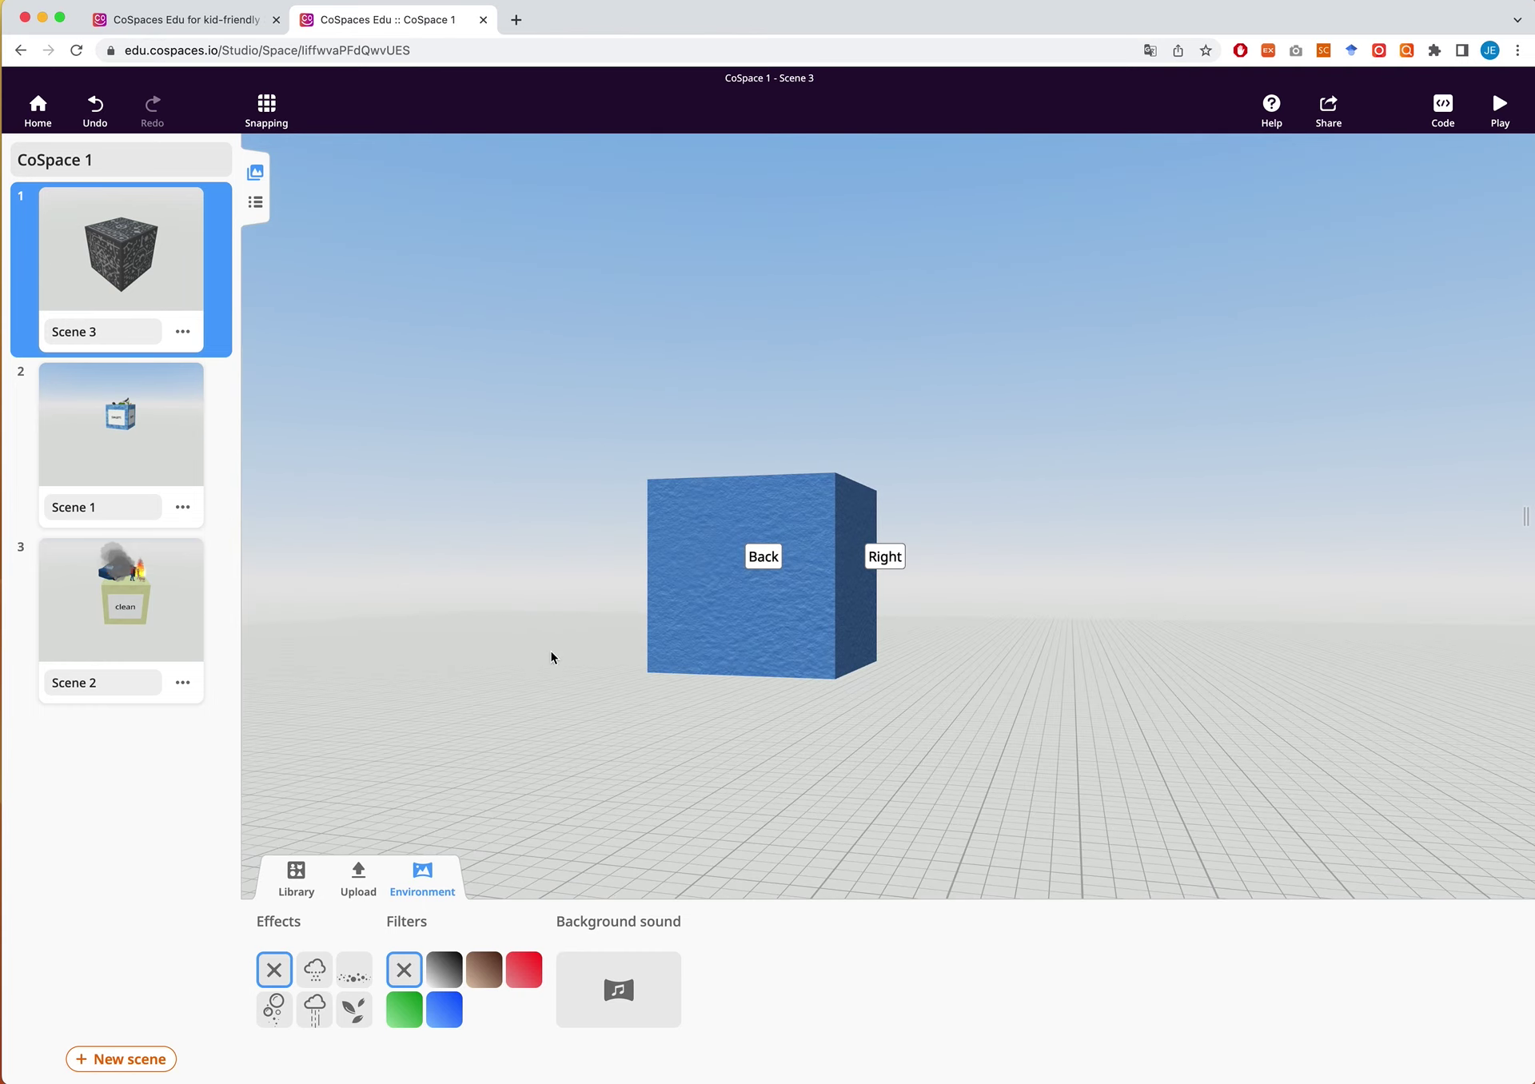
left_click_drag(832, 679, 1093, 703)
left_click_drag(736, 718, 691, 734)
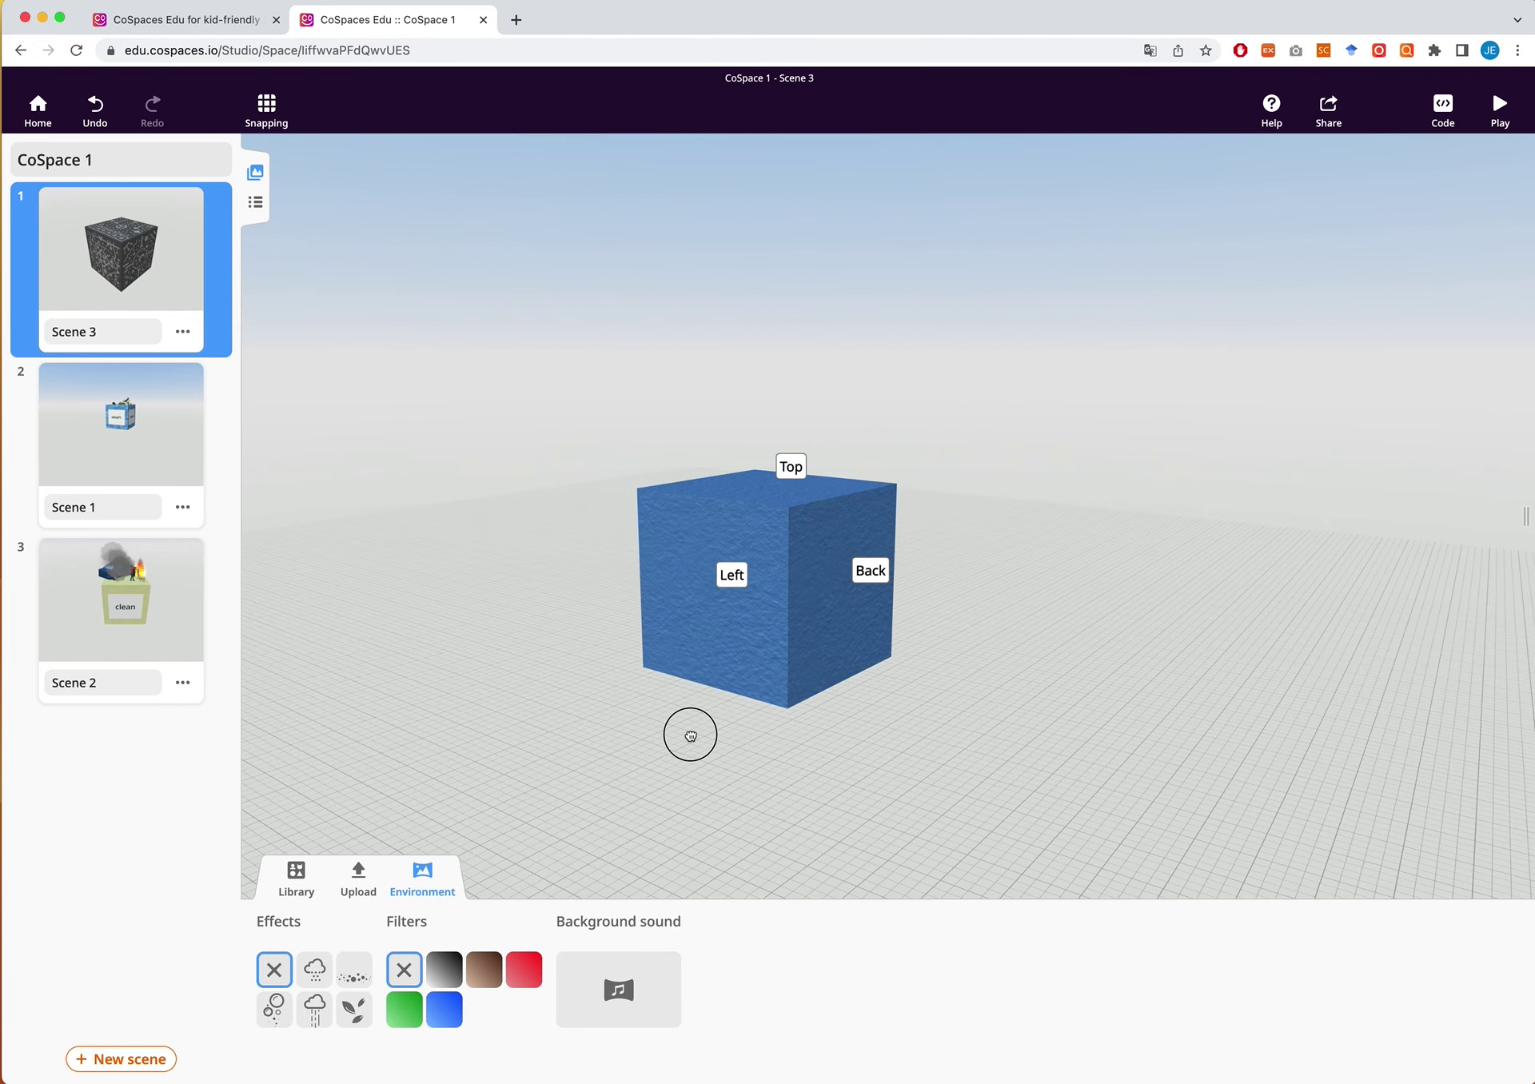
Examine the finished example cube in Scene 1 from several angles, and return to Scene 3
left_click(102, 440)
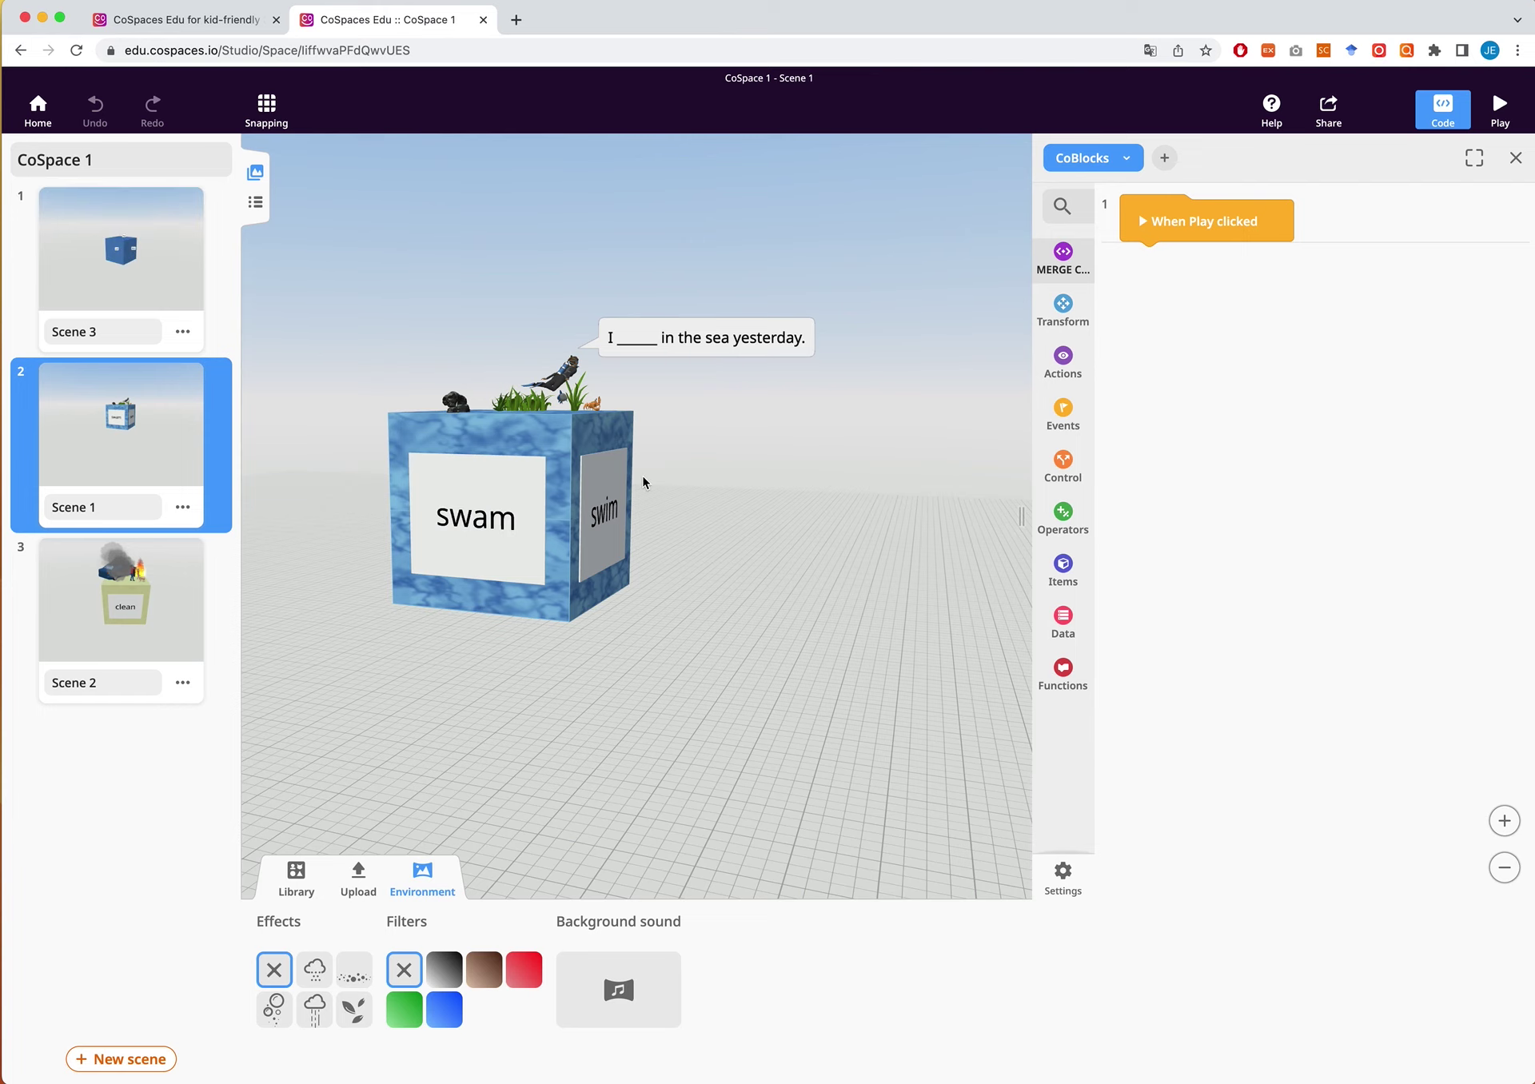
left_click_drag(534, 529, 376, 569)
left_click_drag(779, 590, 709, 541)
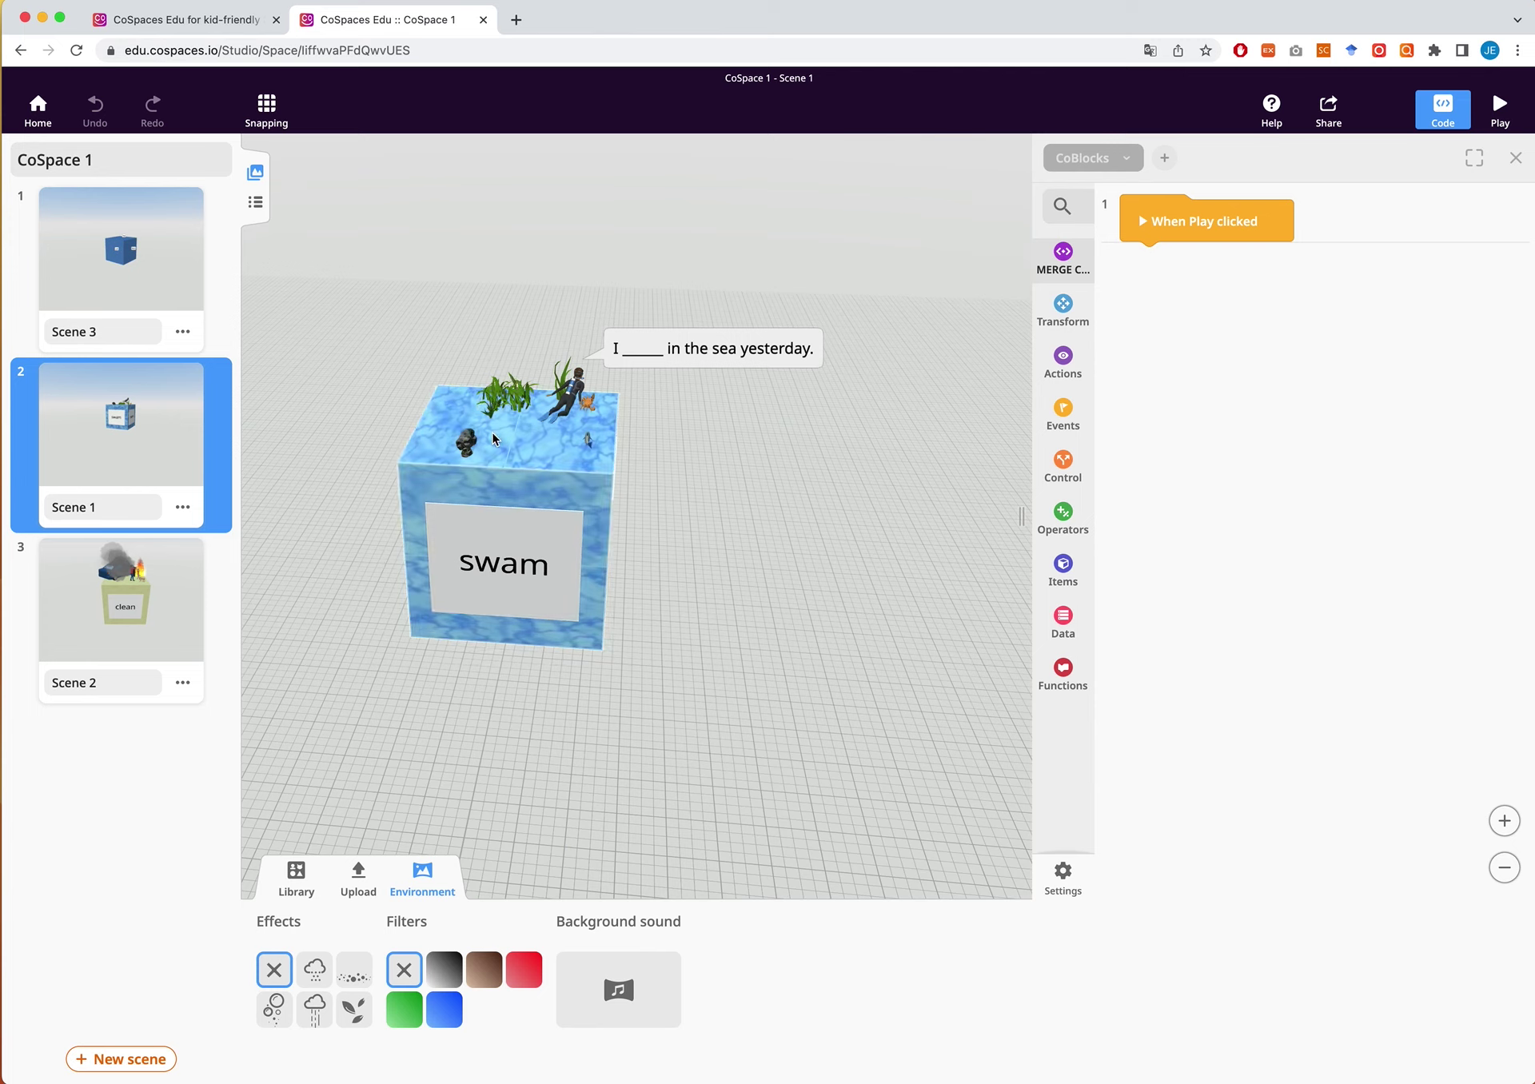
left_click(145, 307)
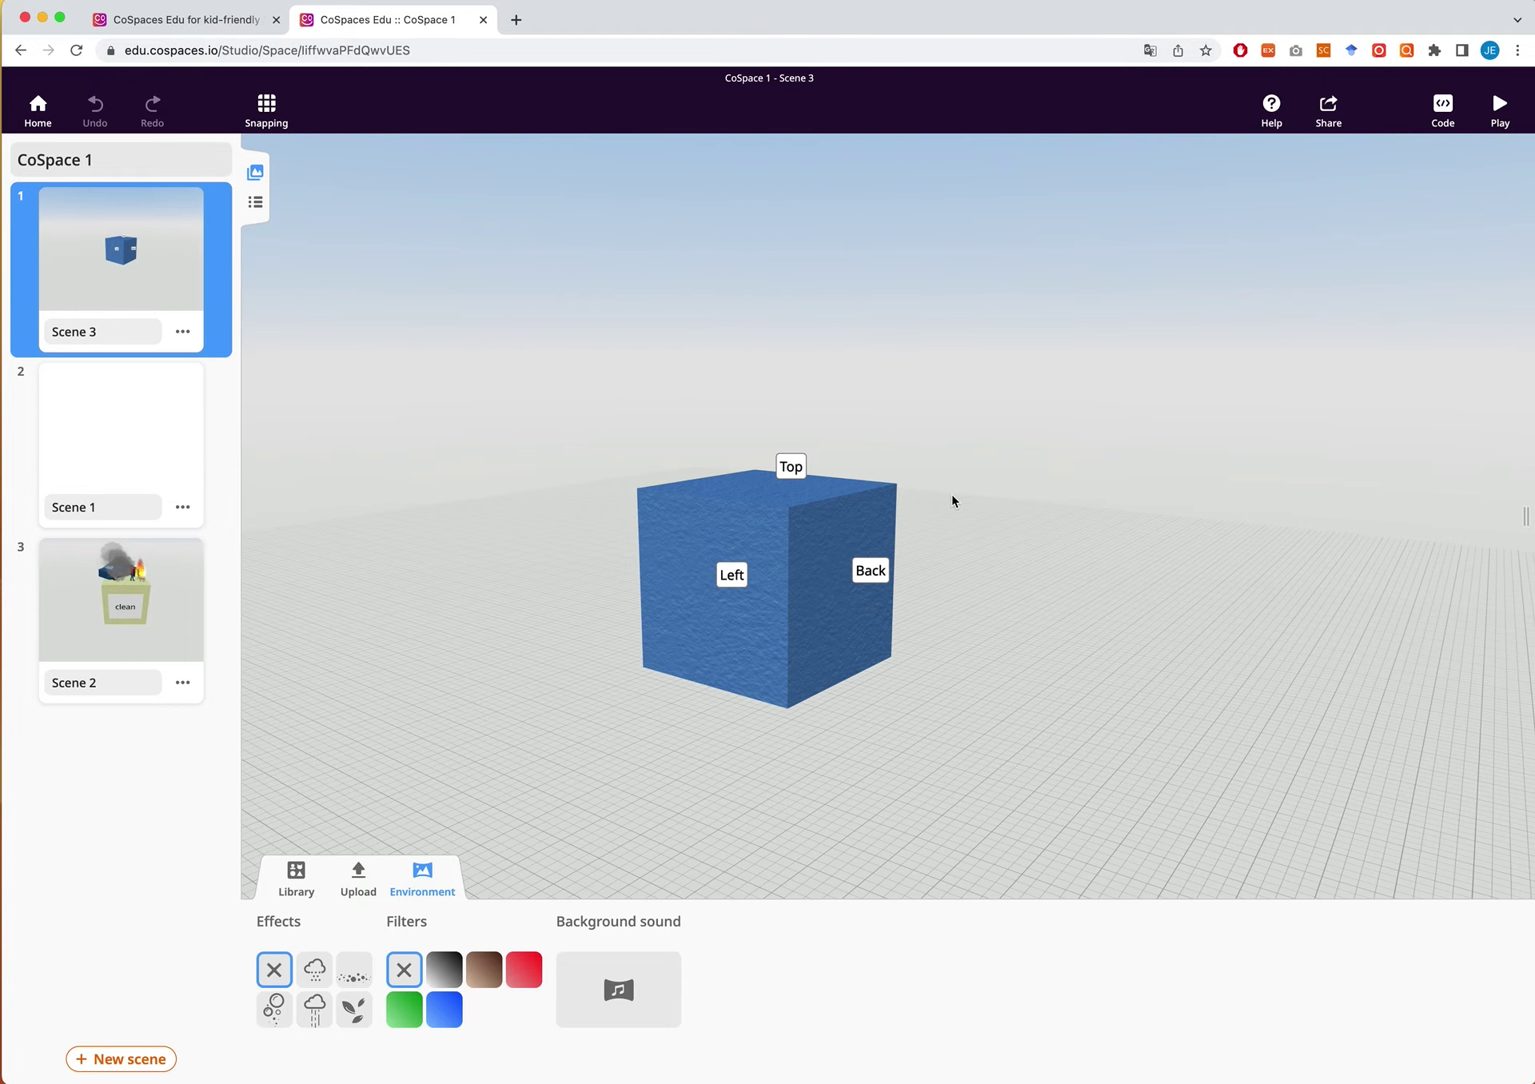
Hide the Merge Cube's side labels and show them again
mouse_move(1017, 634)
left_mouse_down()
mouse_move(826, 606)
mouse_move(1002, 612)
left_mouse_up()
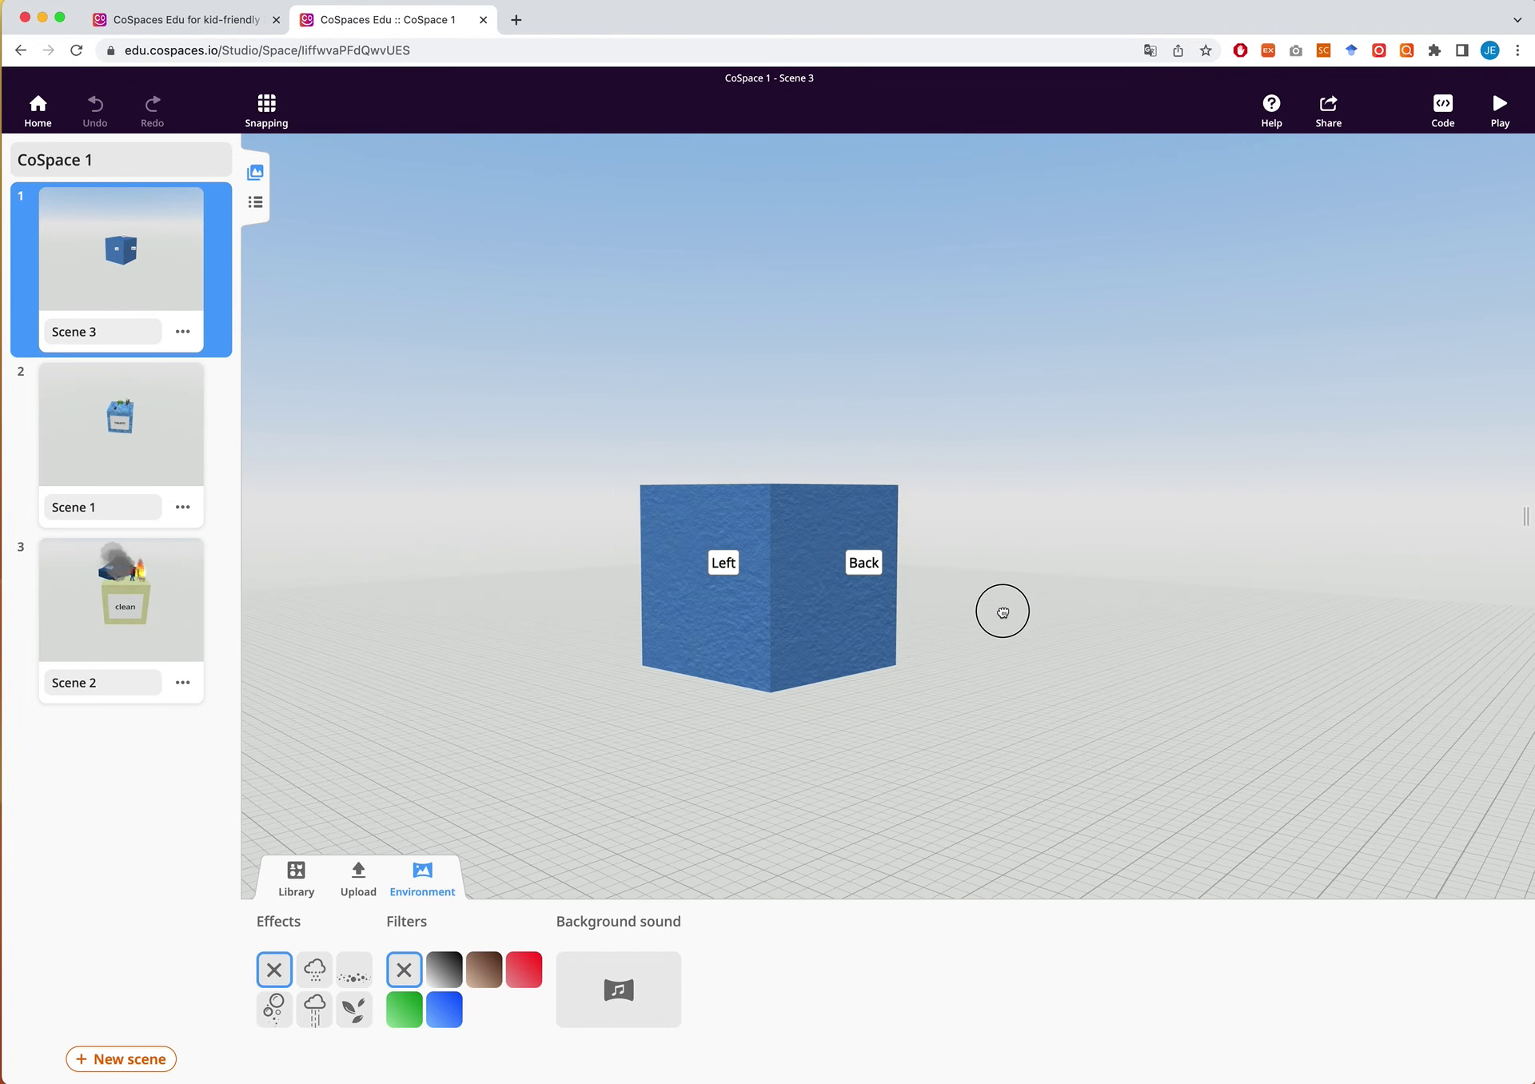
left_click(796, 566)
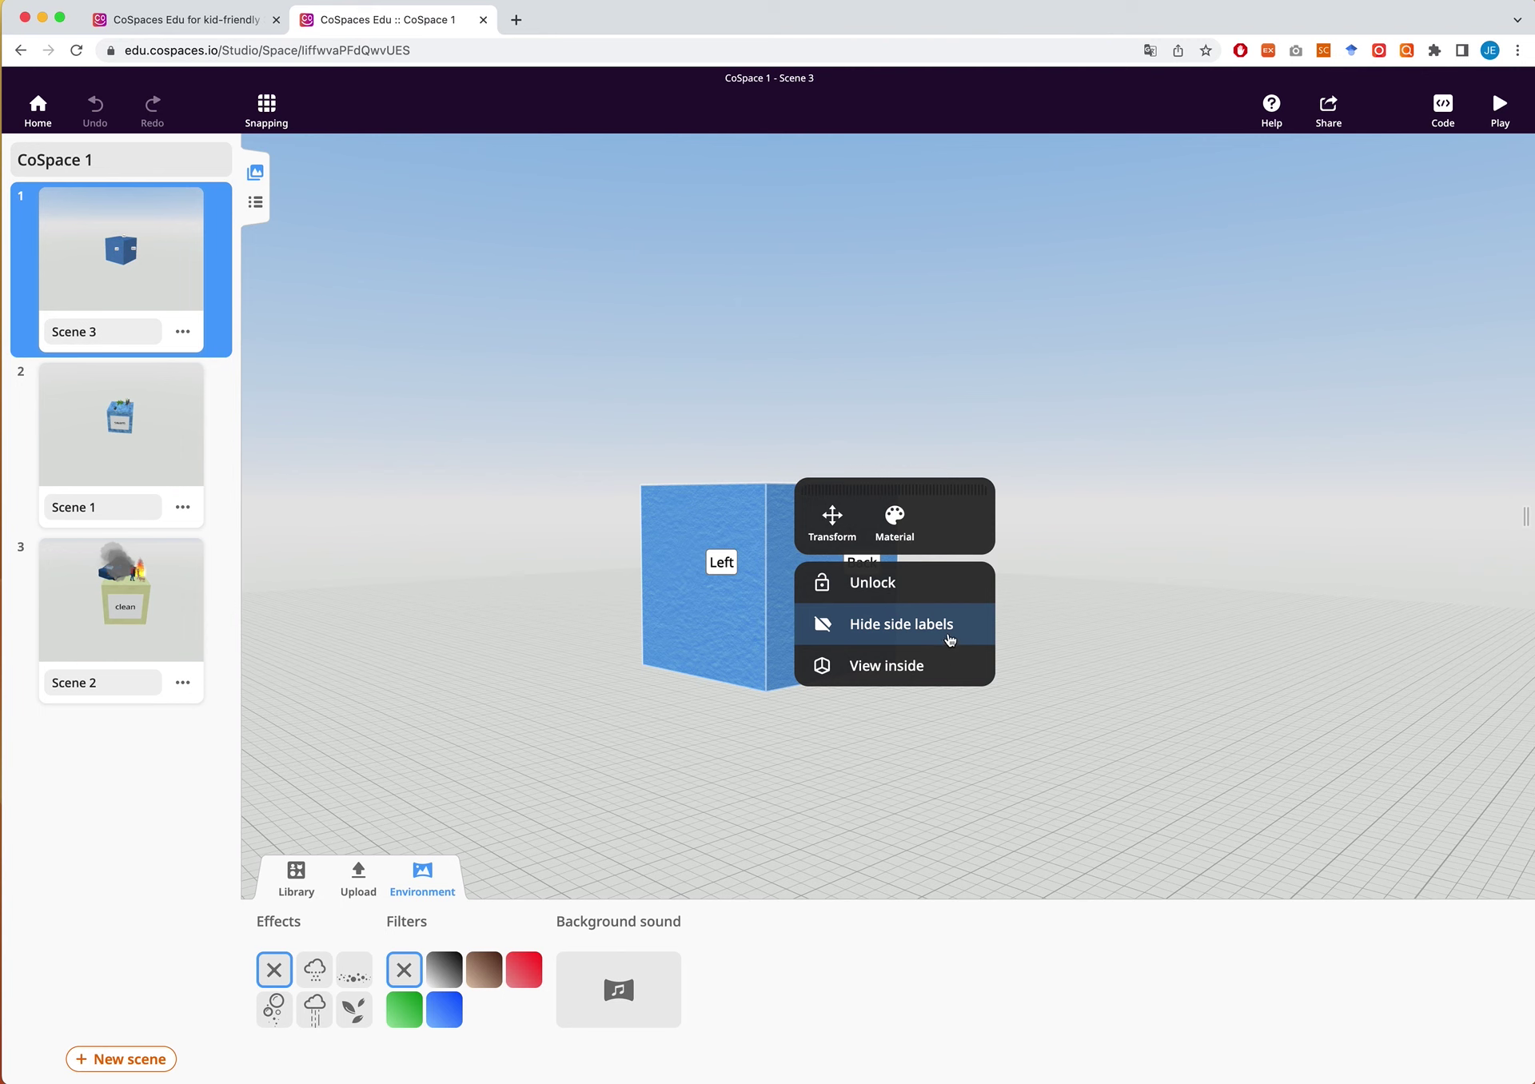
left_click(872, 624)
left_click_drag(1156, 648, 1028, 651)
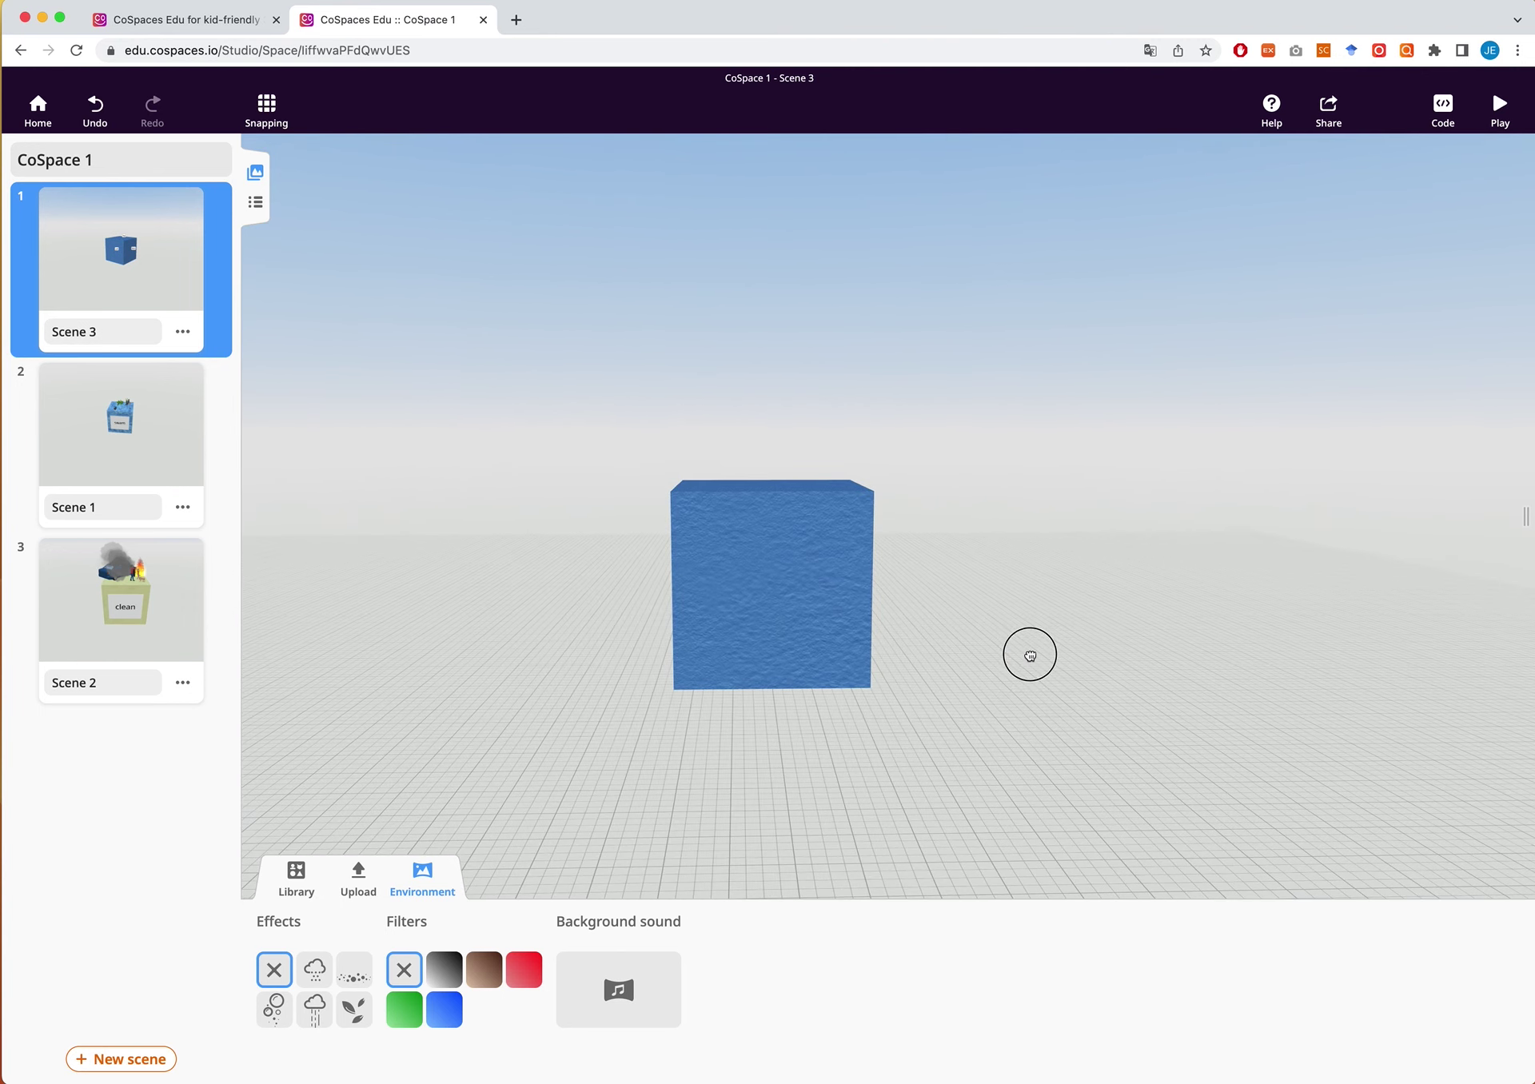
left_click(812, 562)
left_click(787, 563)
left_click(860, 617)
Switch the Merge Cube to its inside view and look into it
left_click(781, 645)
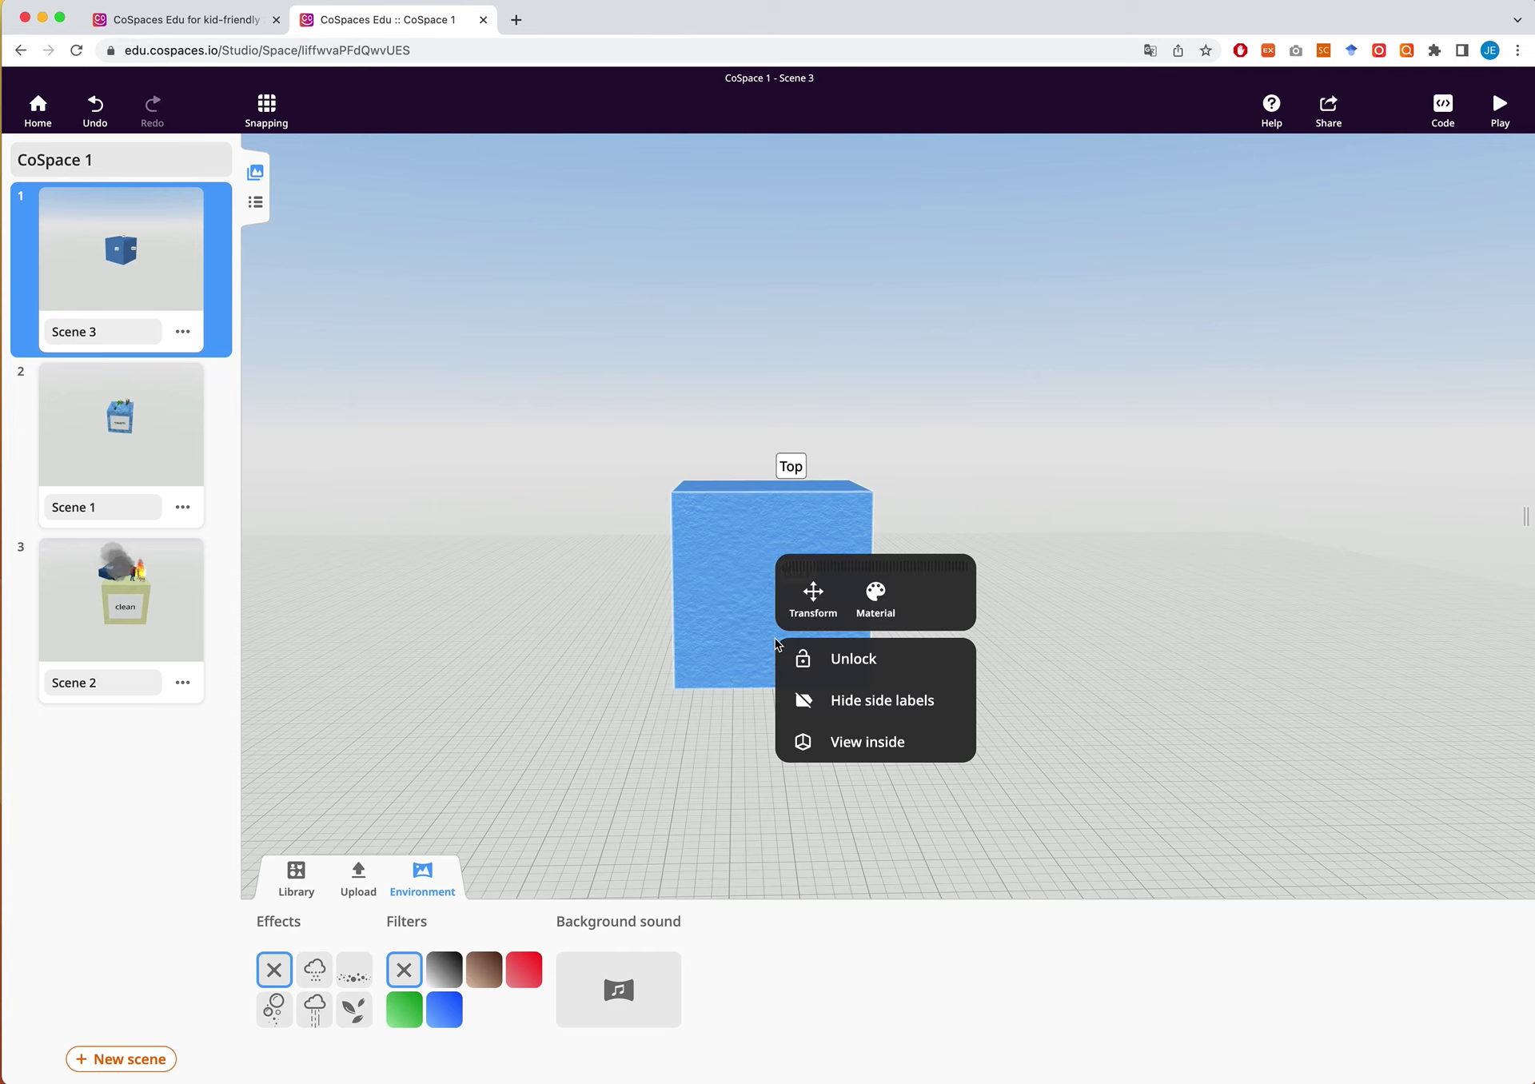
left_click(879, 741)
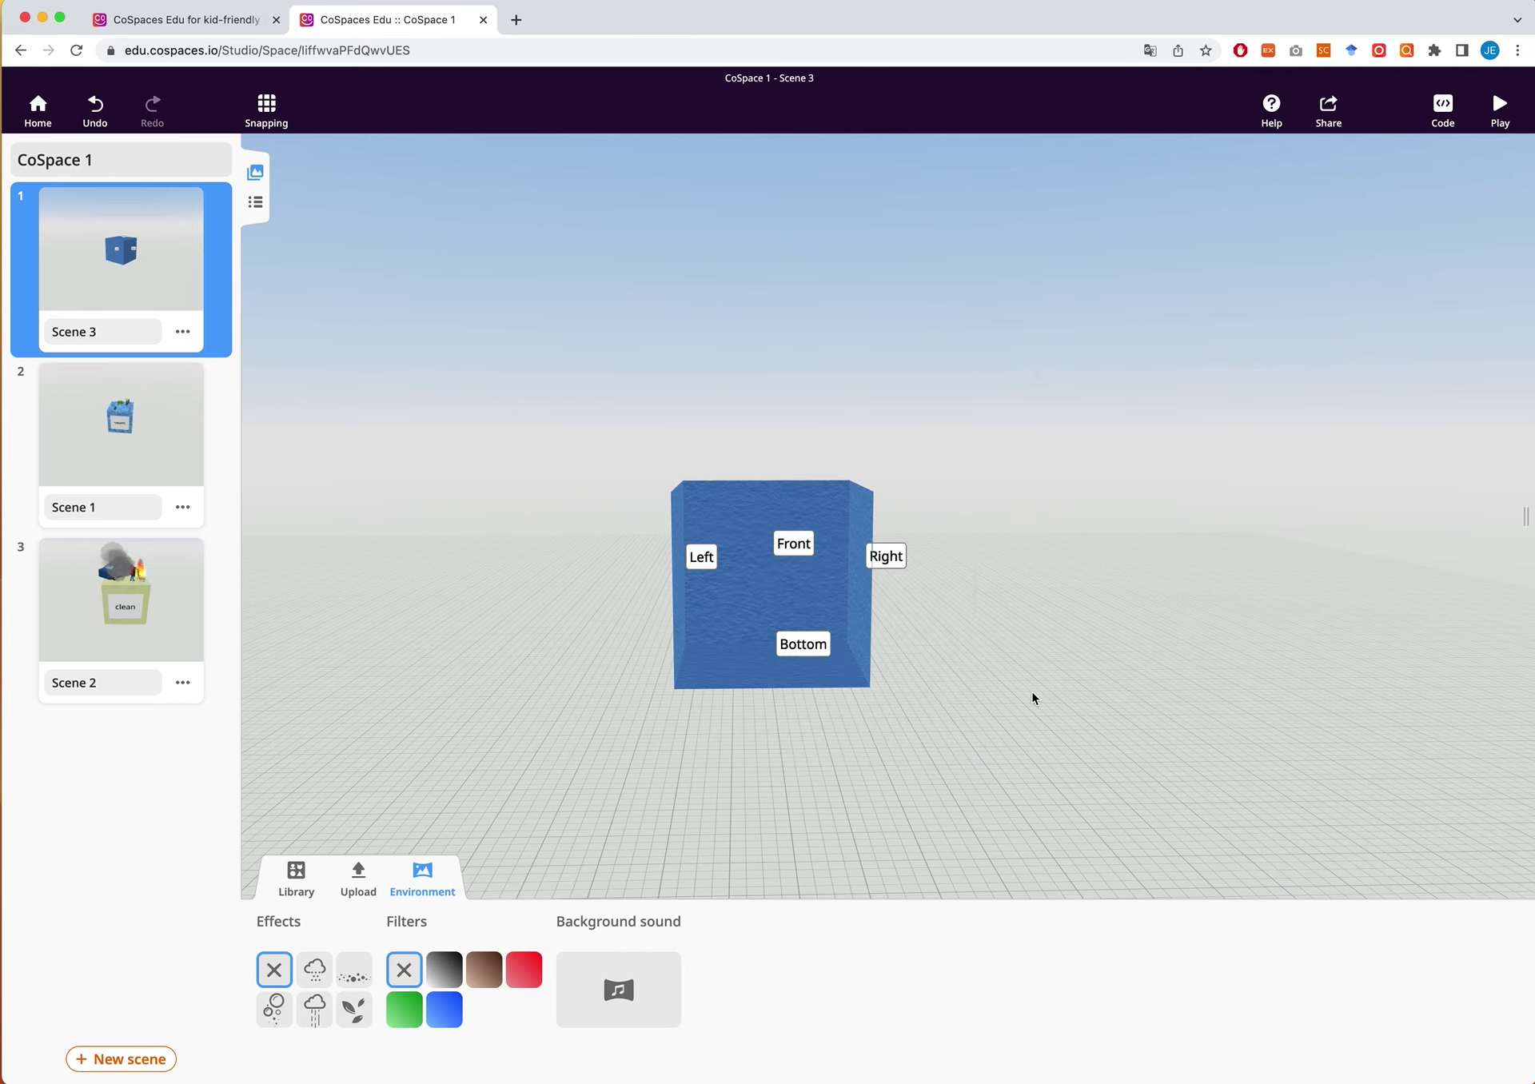
left_click_drag(1031, 697, 1118, 657)
Hide the side labels in the cube's inside view and turn them back on
left_click(703, 588)
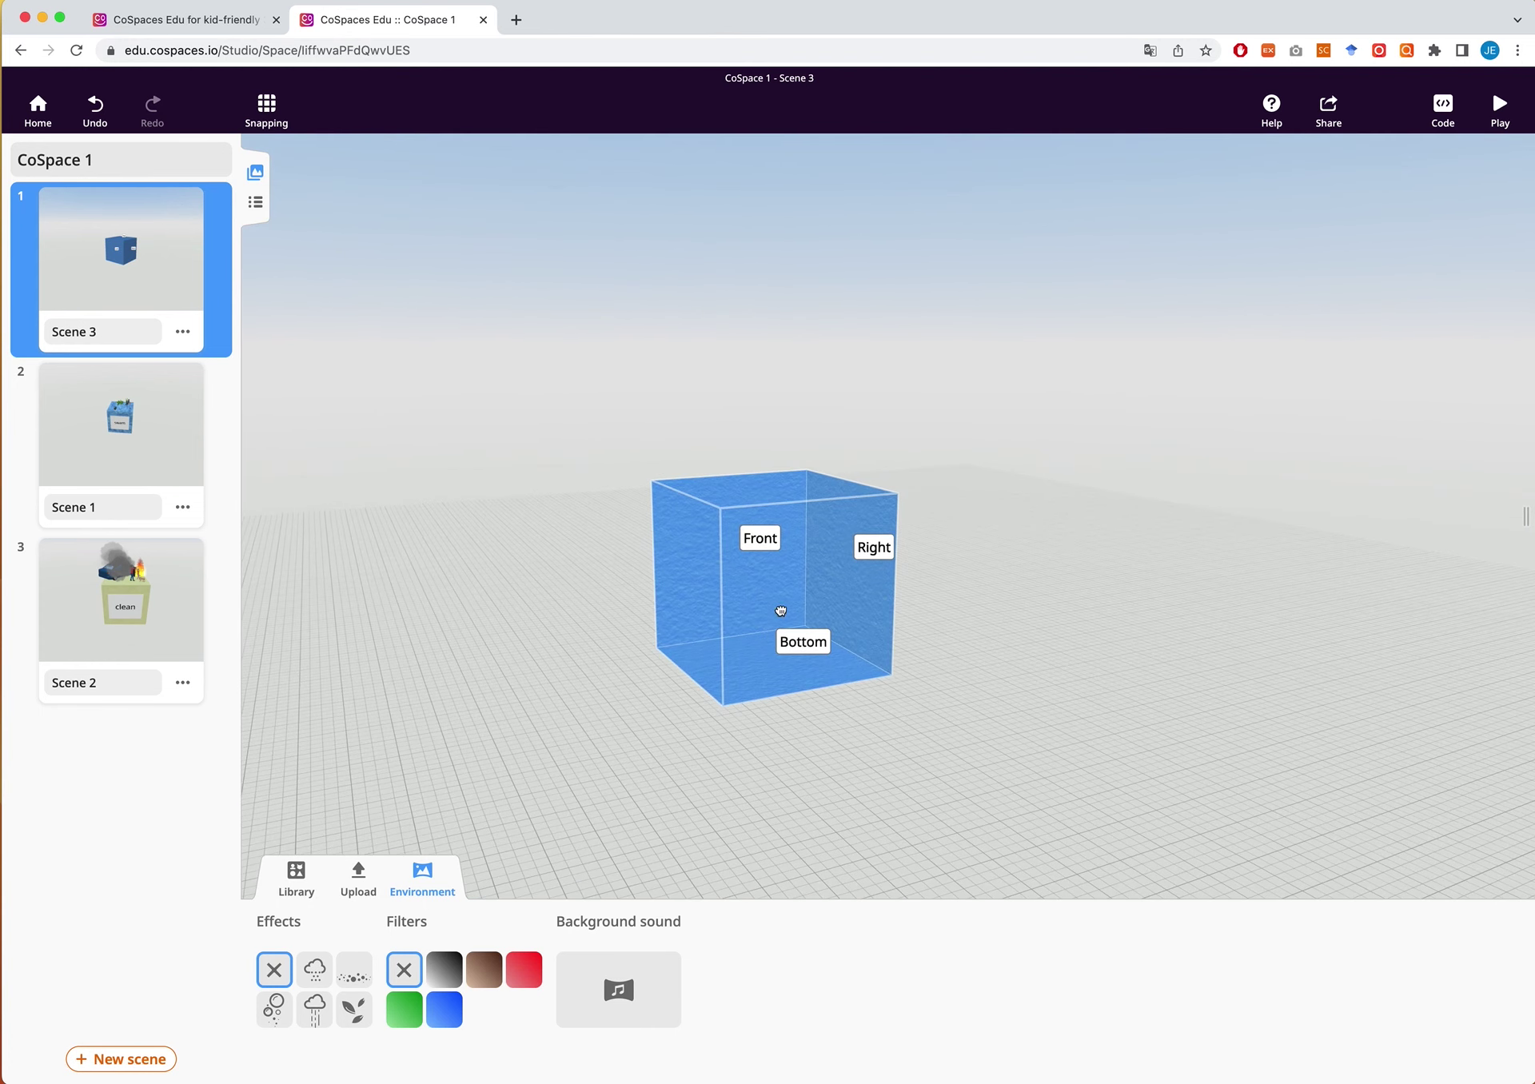
left_click(780, 612)
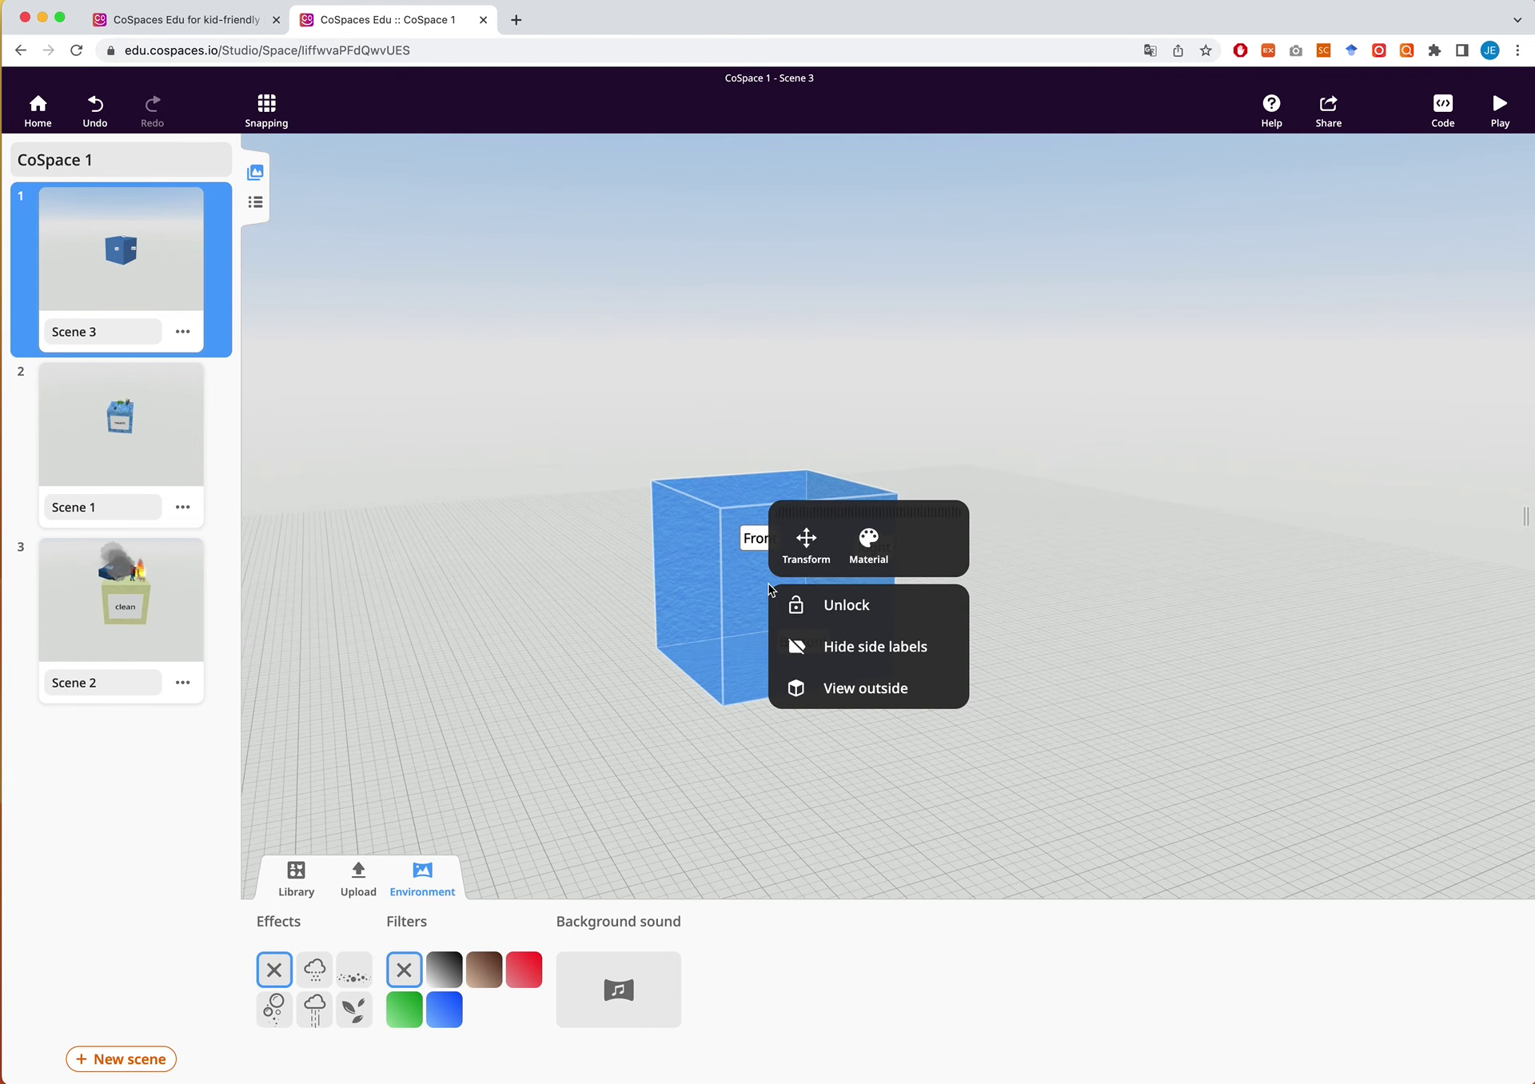
left_click(840, 651)
left_click(750, 620)
left_click(839, 660)
Switch the Merge Cube back to its outside view
left_click(771, 619)
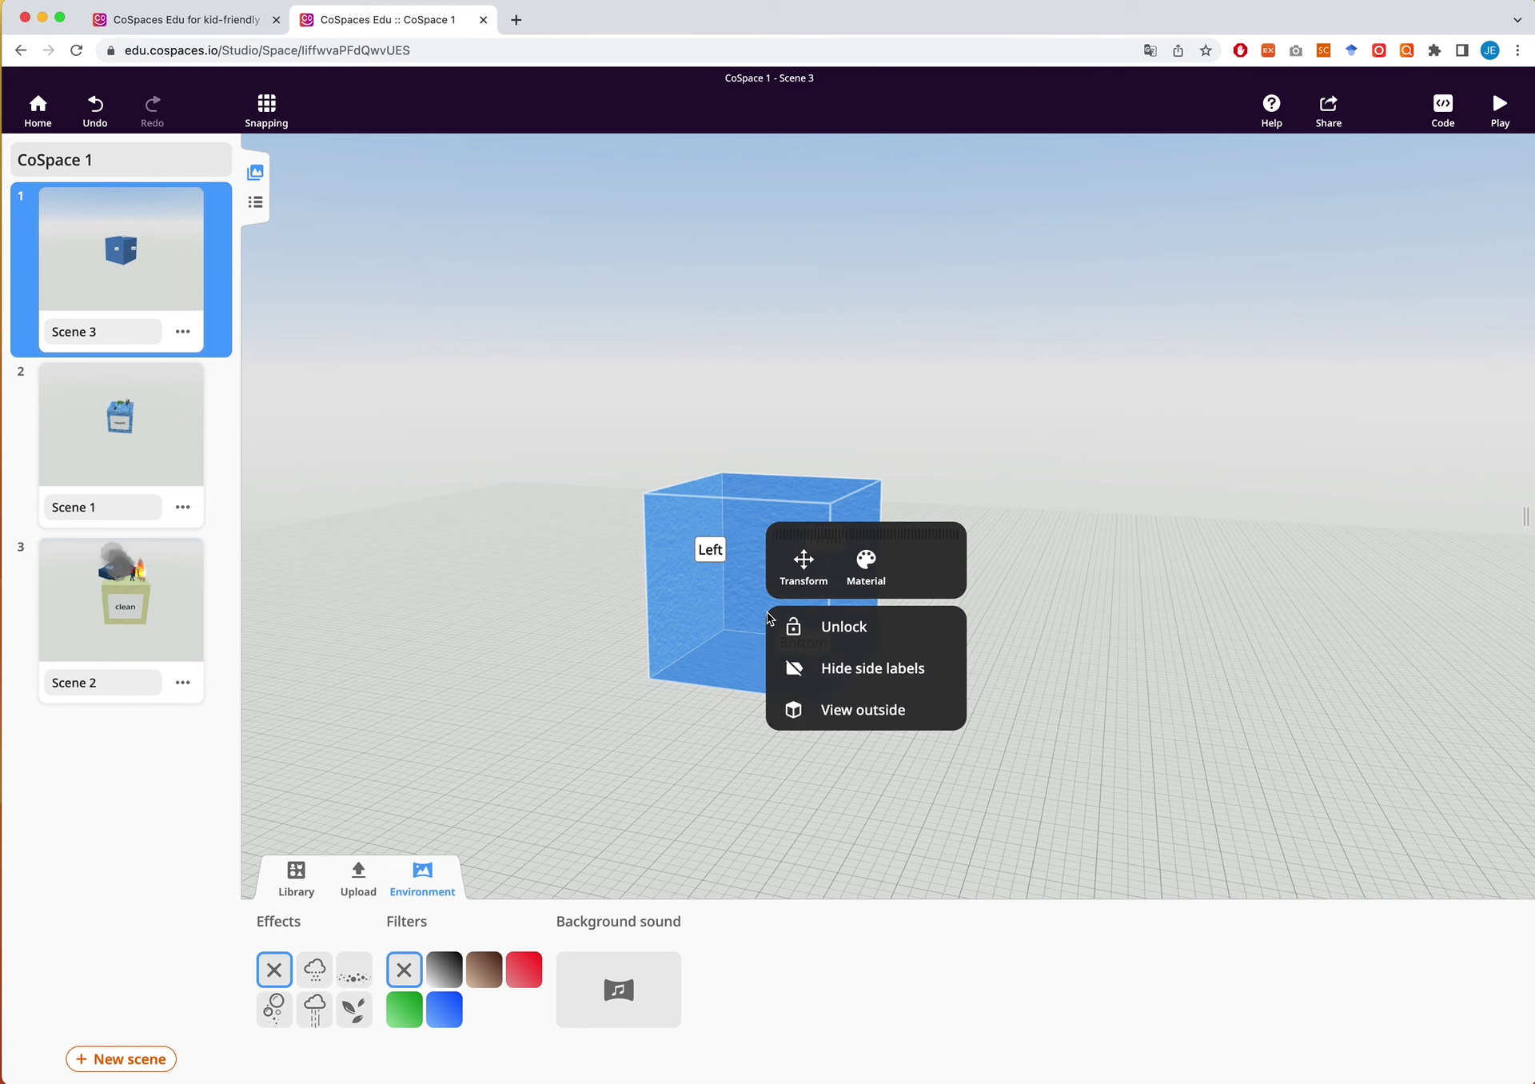
left_click(824, 703)
left_click(1070, 660)
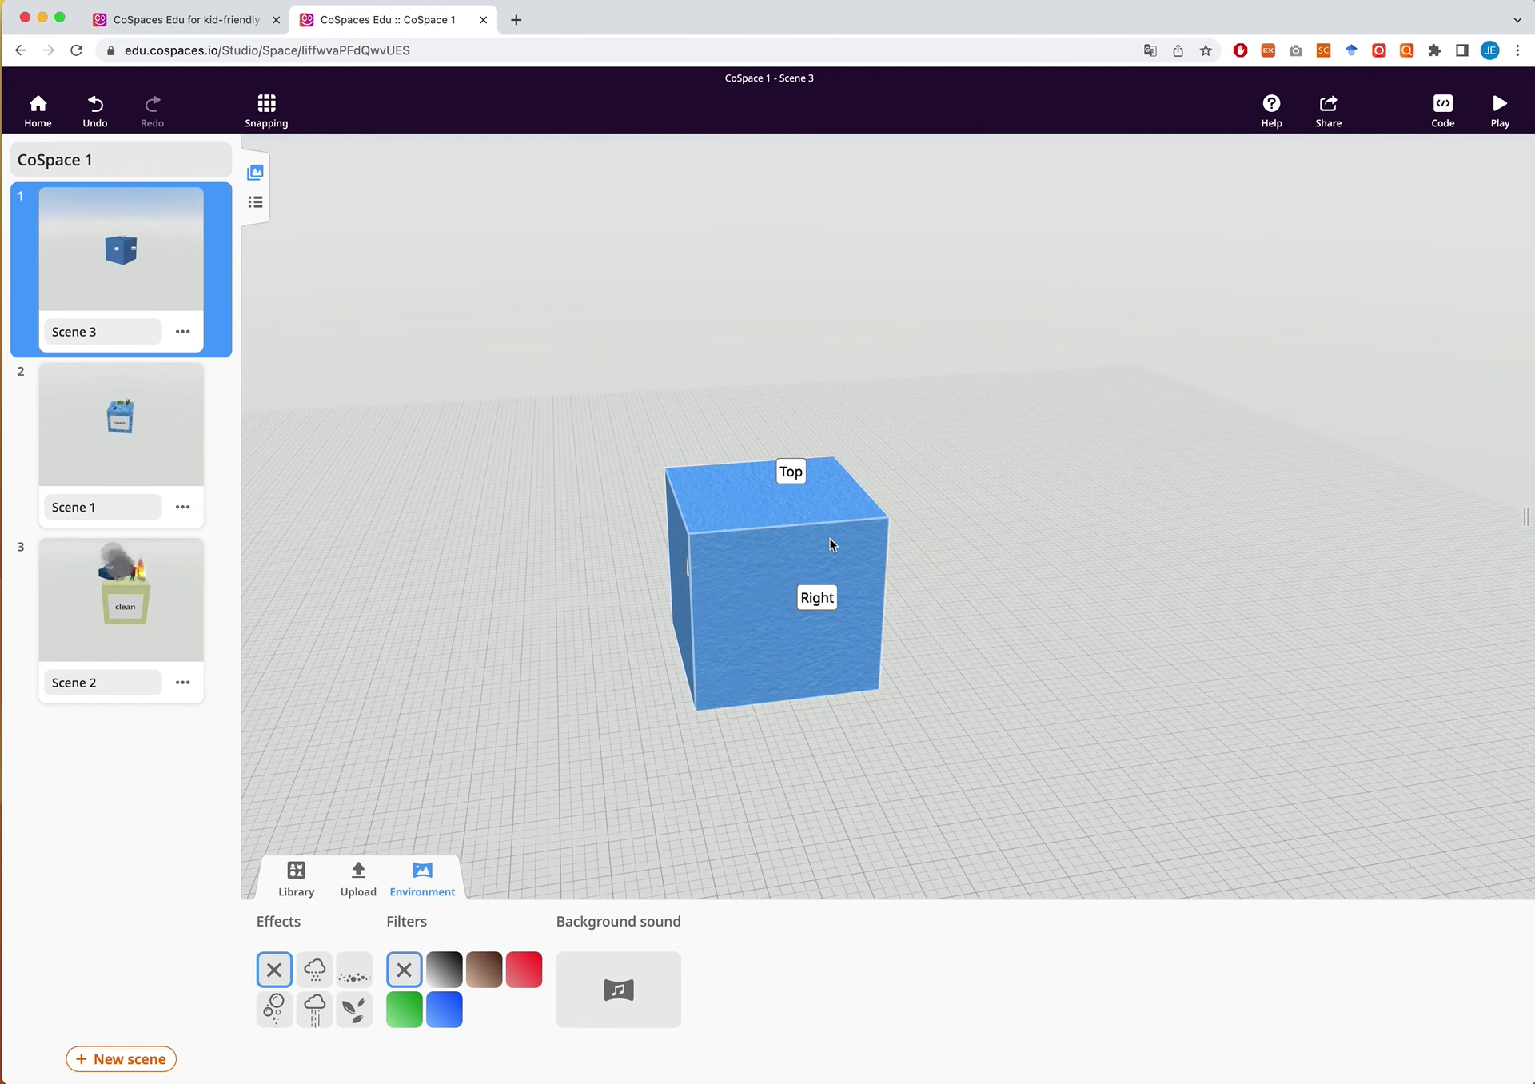
Compare the example cube in Scene 1 with the Scene 3 cube, viewing the latter's front, left and top sides
left_click(109, 463)
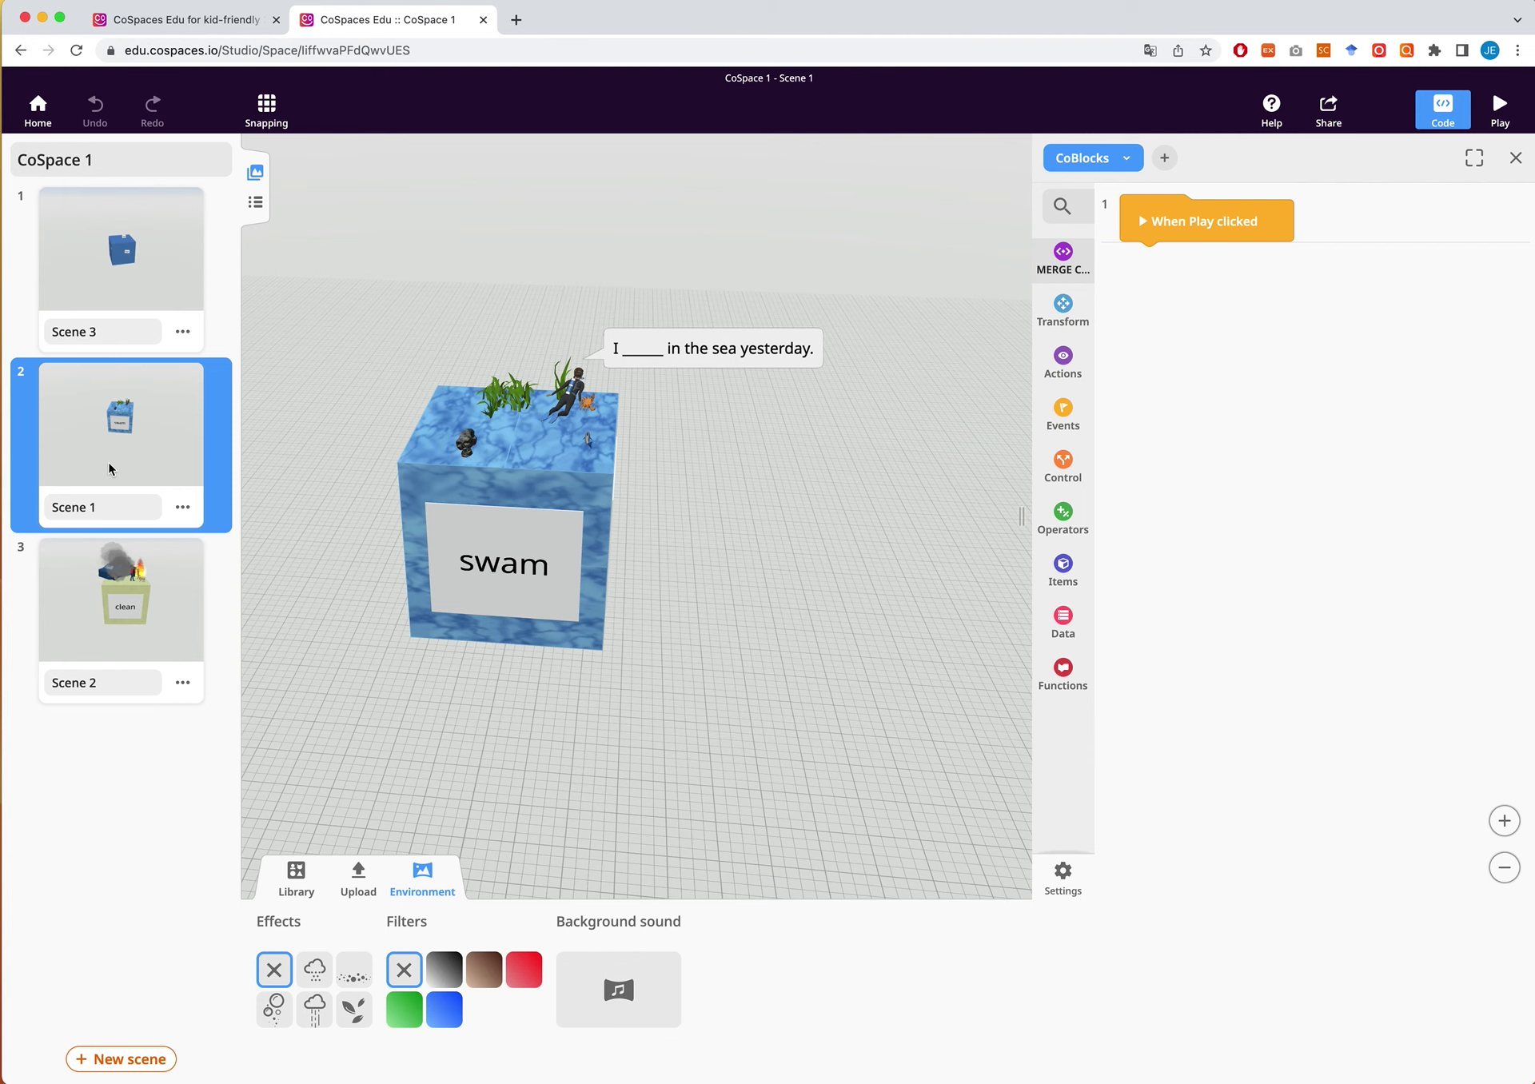
left_click(149, 265)
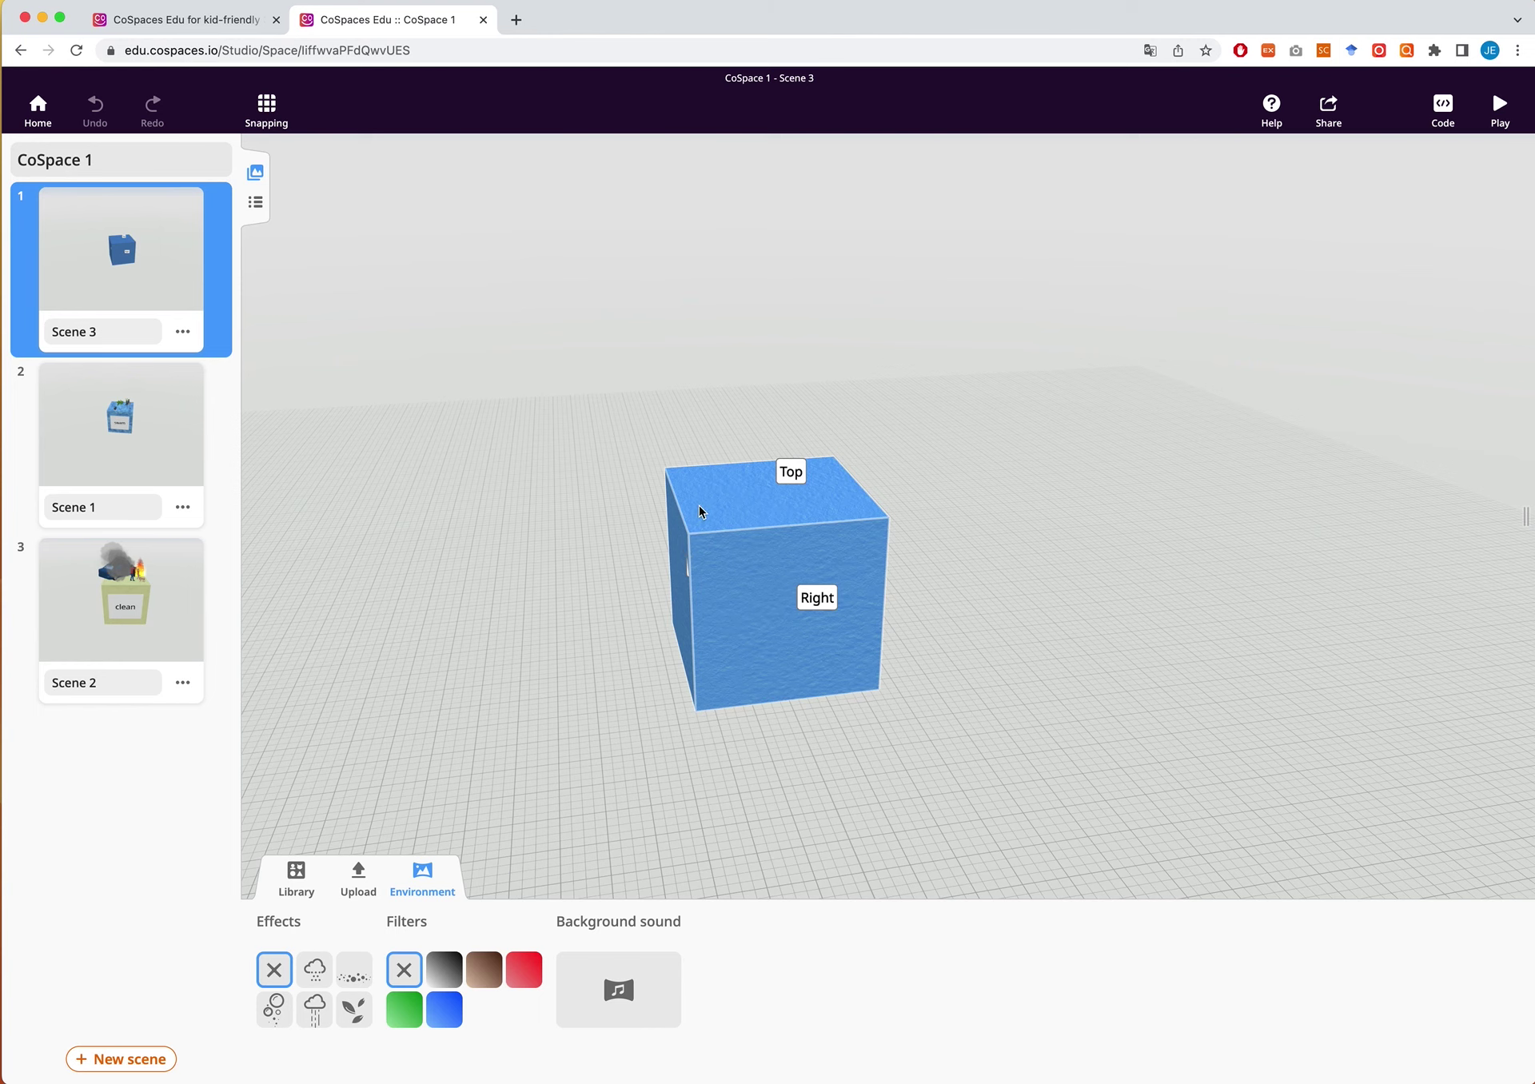
left_click_drag(543, 625, 416, 580)
left_click_drag(1045, 620, 734, 658)
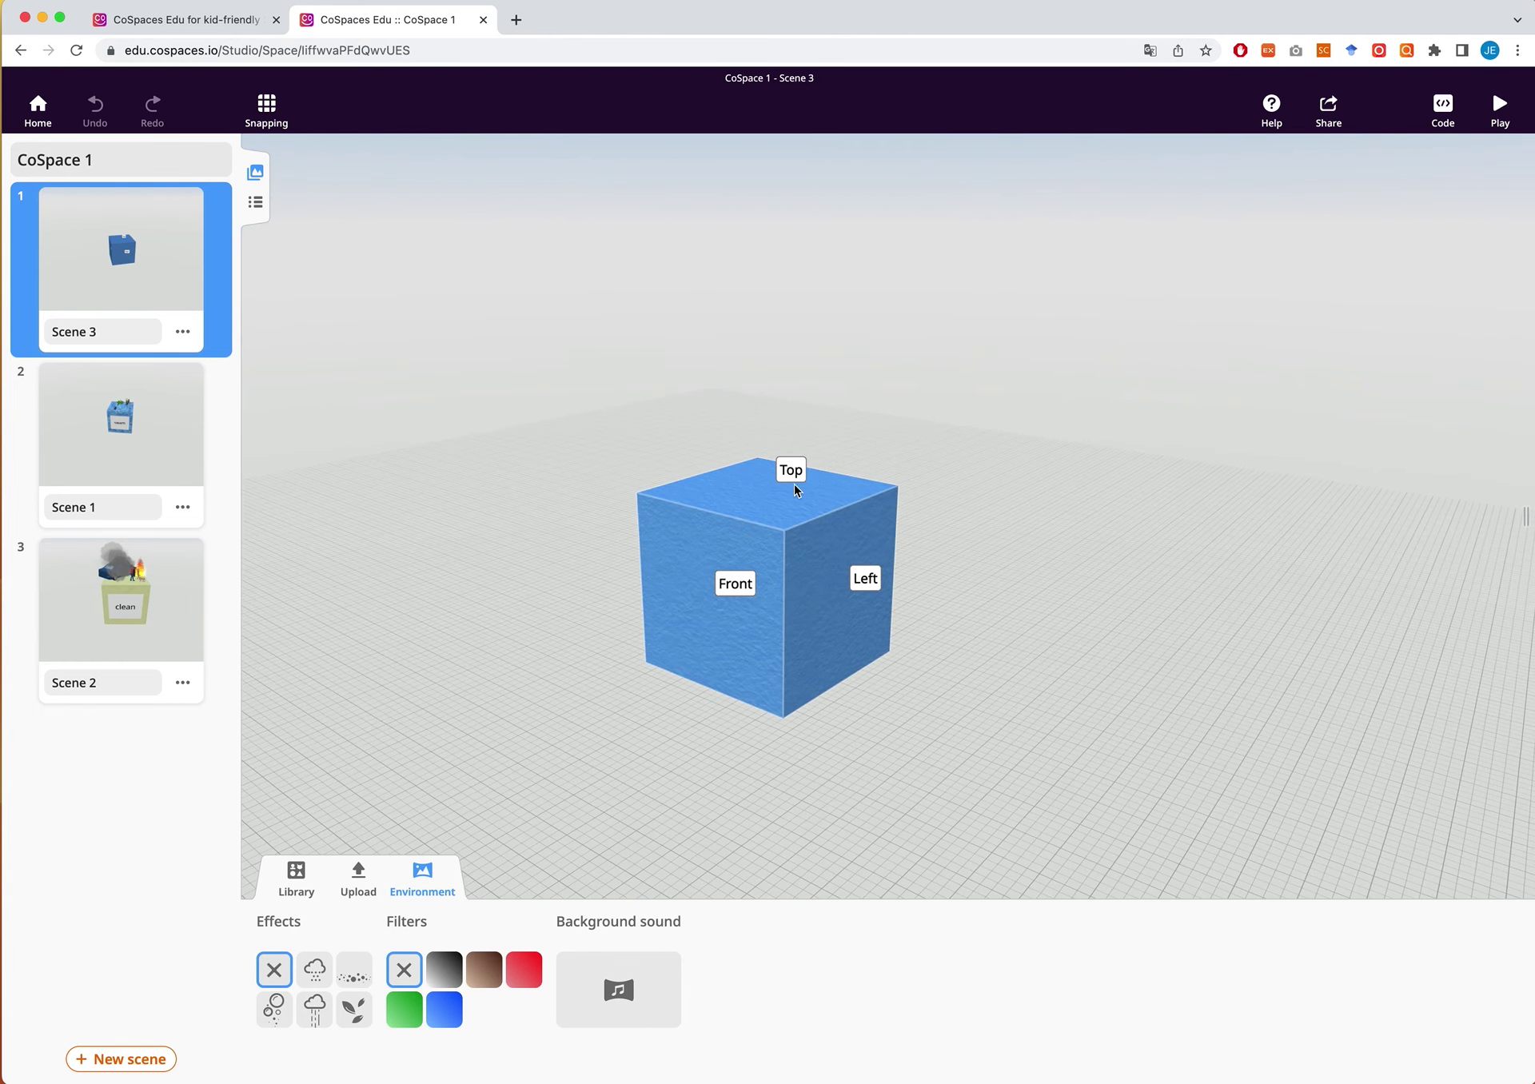